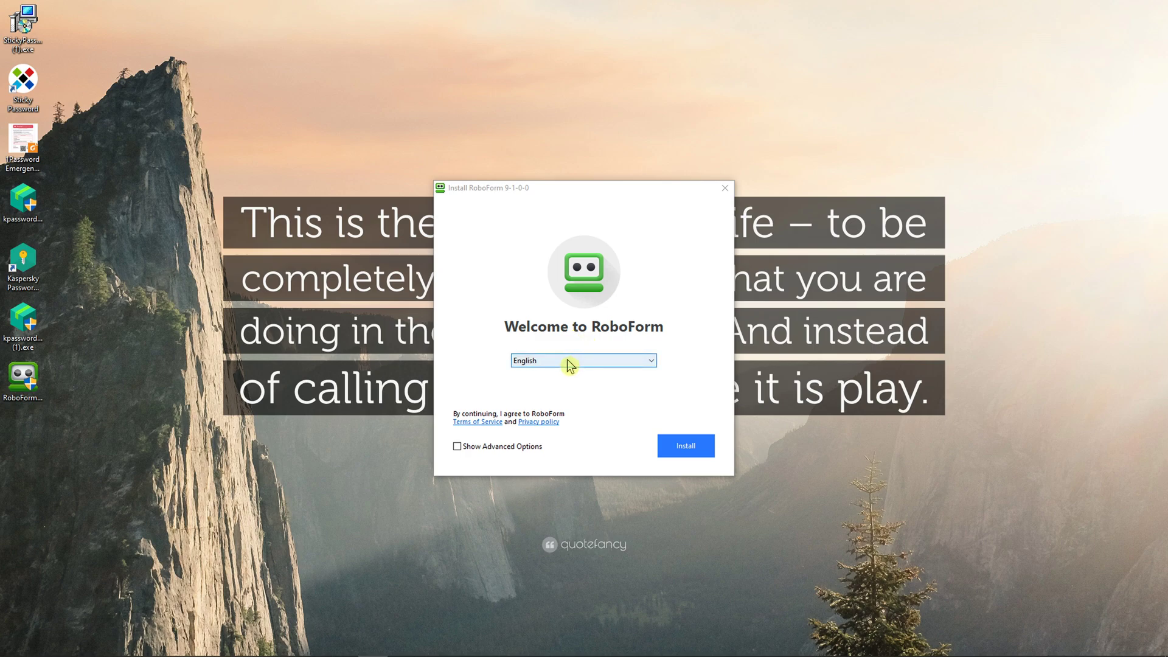
Step: Nudge the installer window right and continue past the welcome page with advanced options on
drag(538, 201, 560, 203)
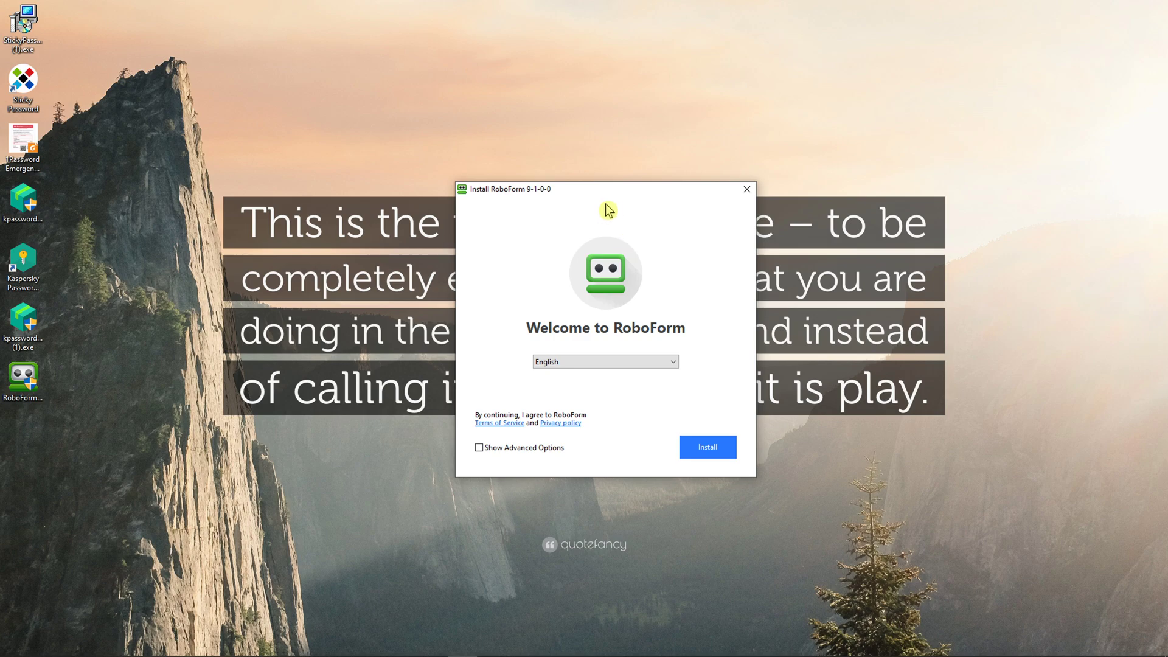
click(723, 442)
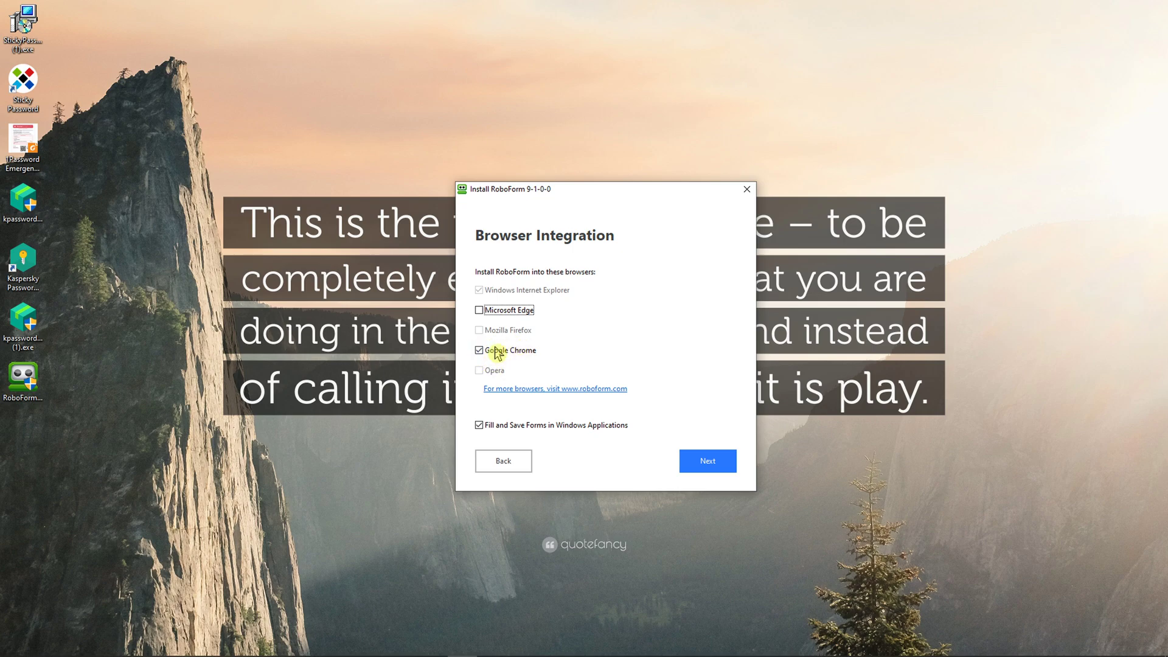
Step: Disable form filling in Windows applications, then install, letting the listed apps close
click(480, 426)
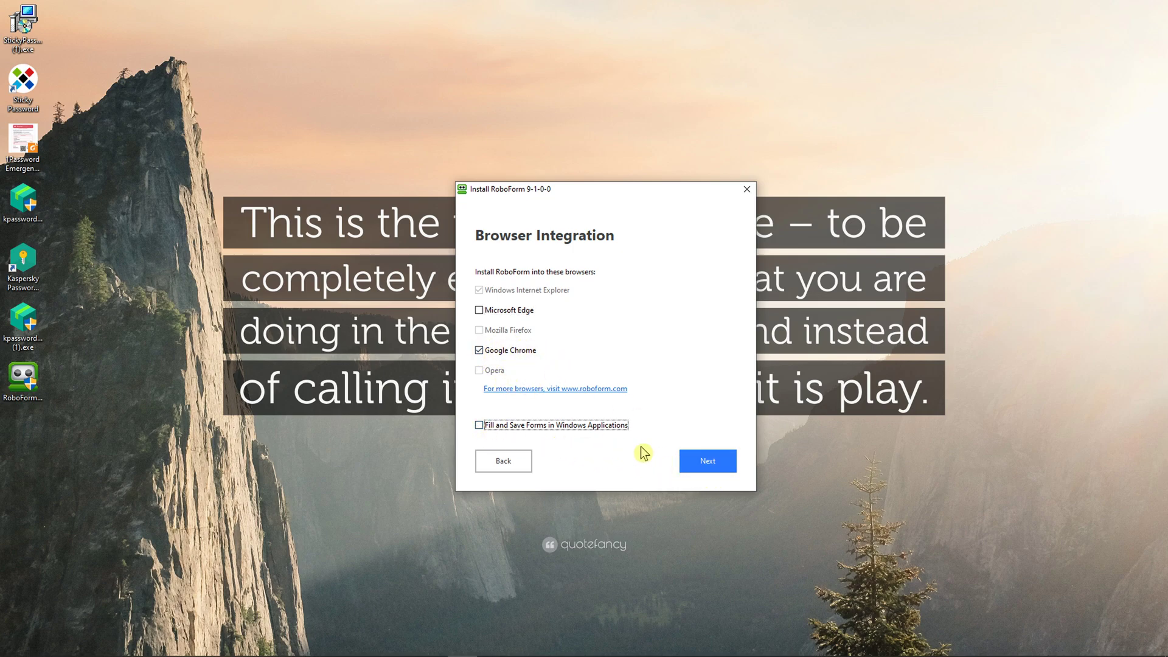
click(699, 460)
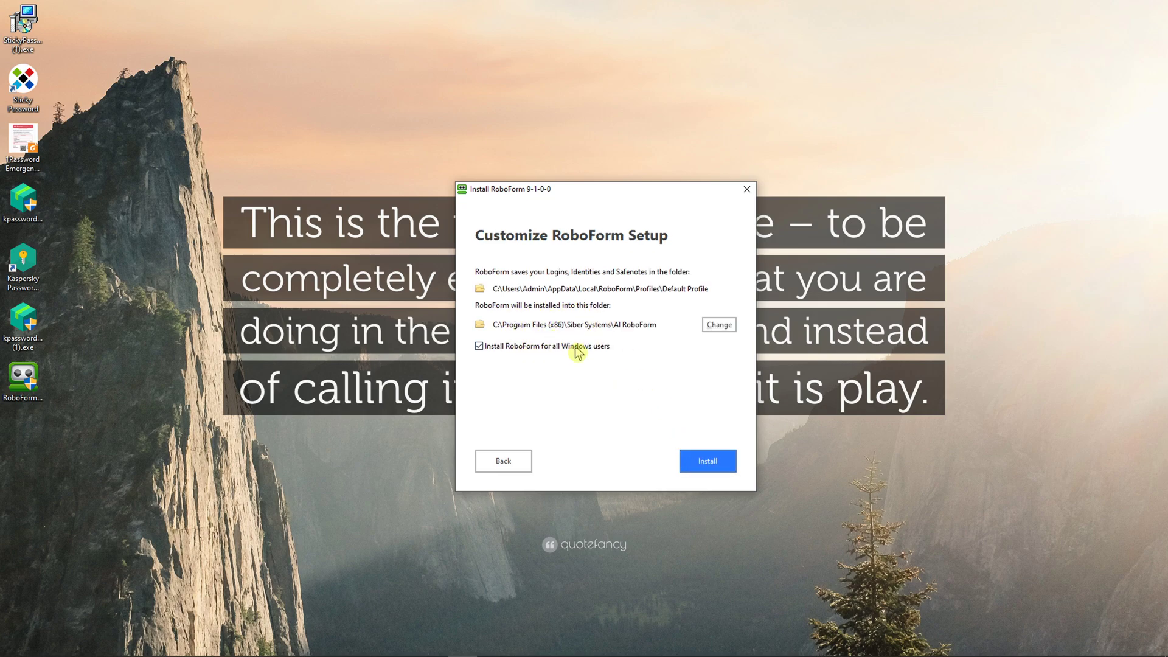
click(697, 460)
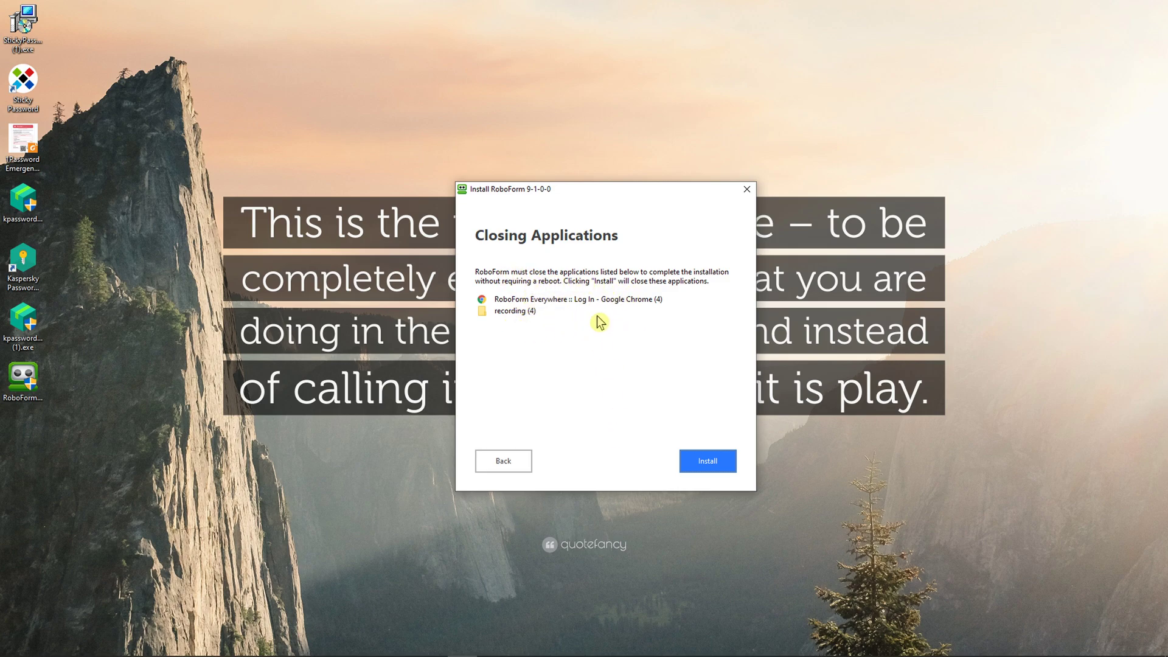
click(704, 465)
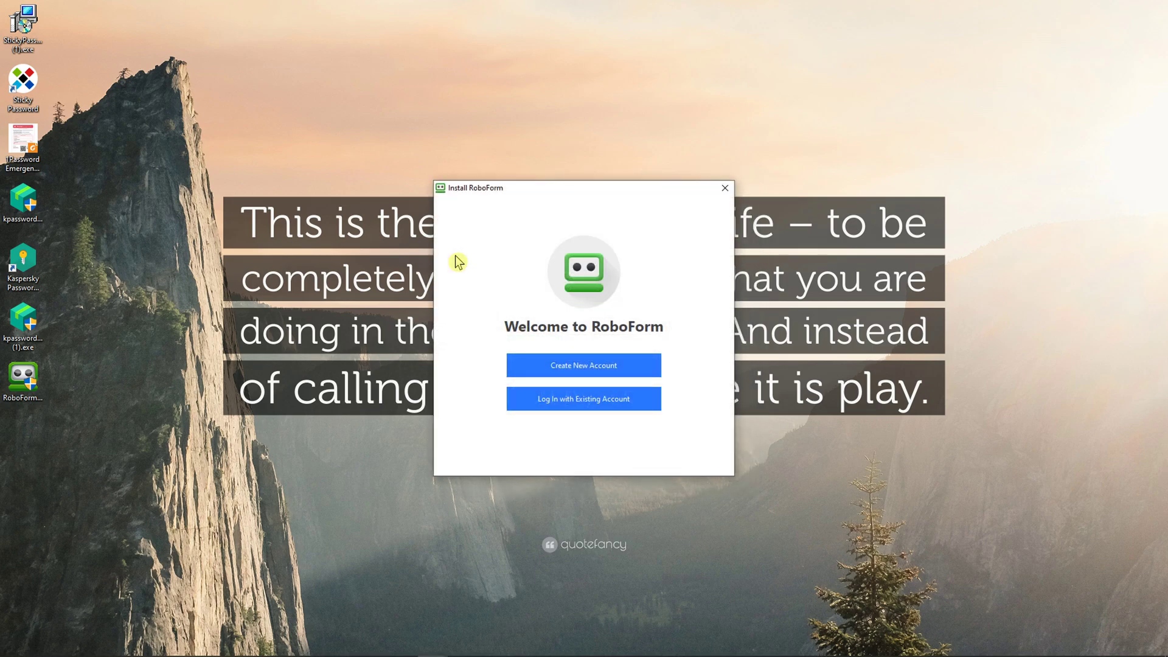
Step: Start a new account, entering the e-mail and the master password twice, and submit
click(570, 363)
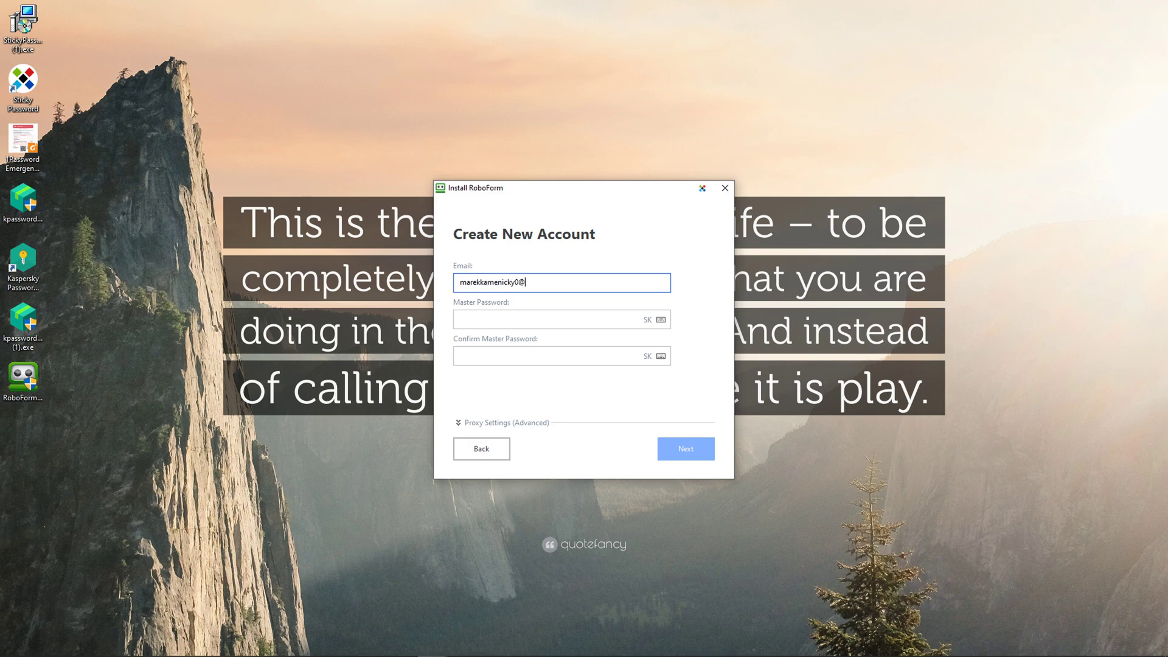
text(.com)
key(Tab)
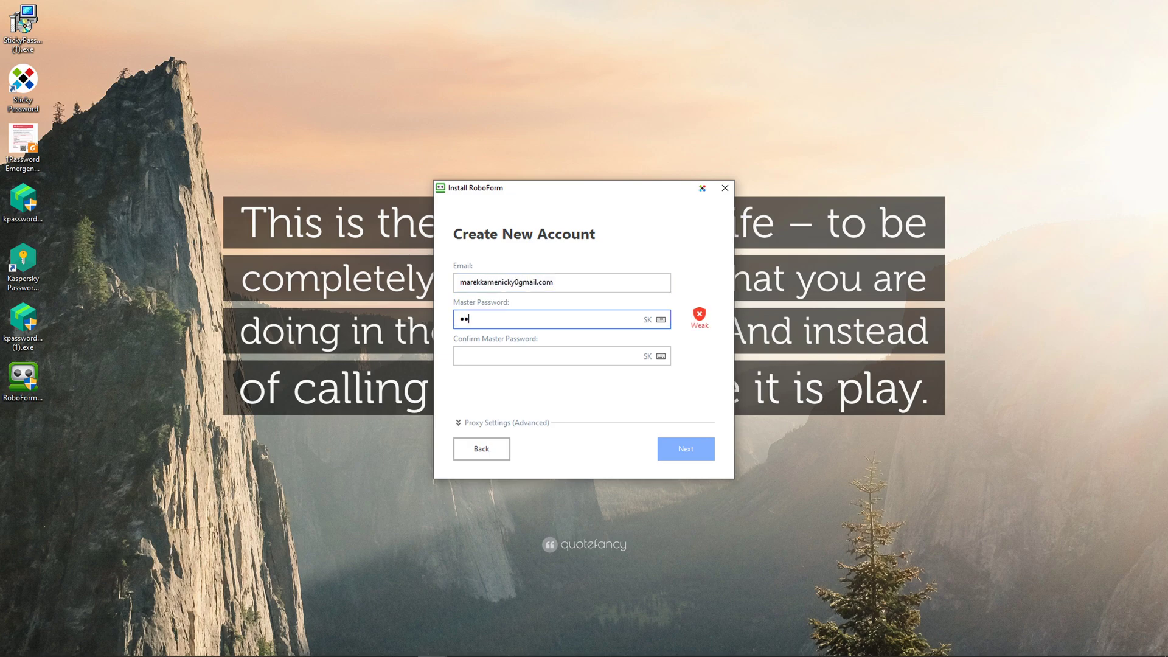
text(**)
key(Tab)
text(*)
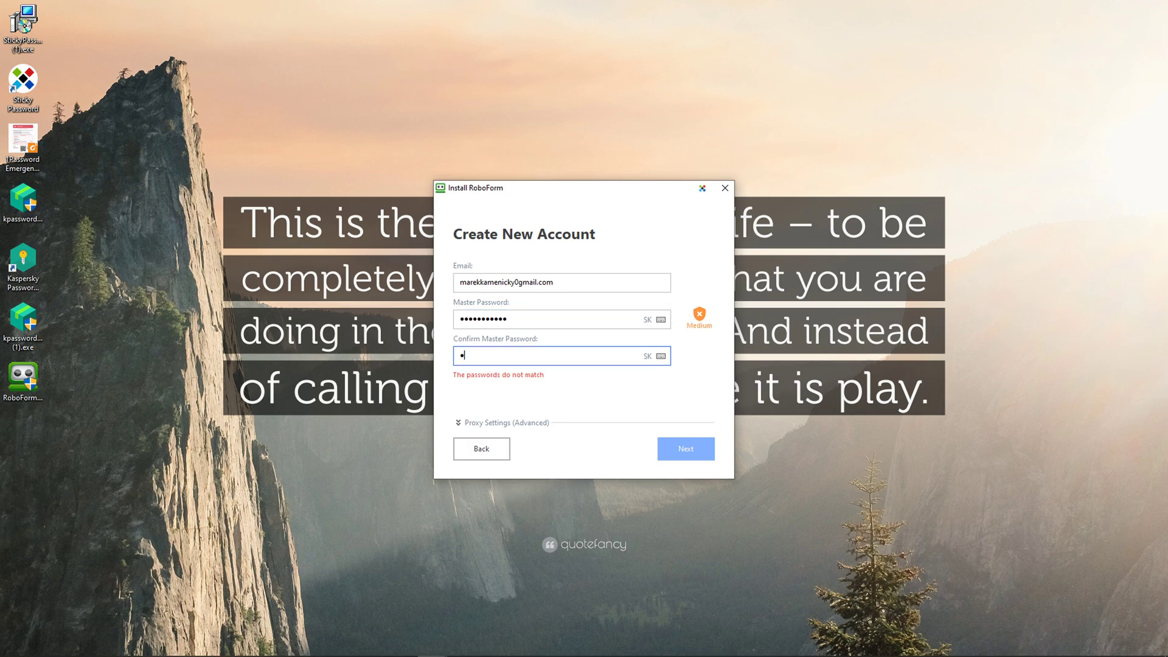
text(**********)
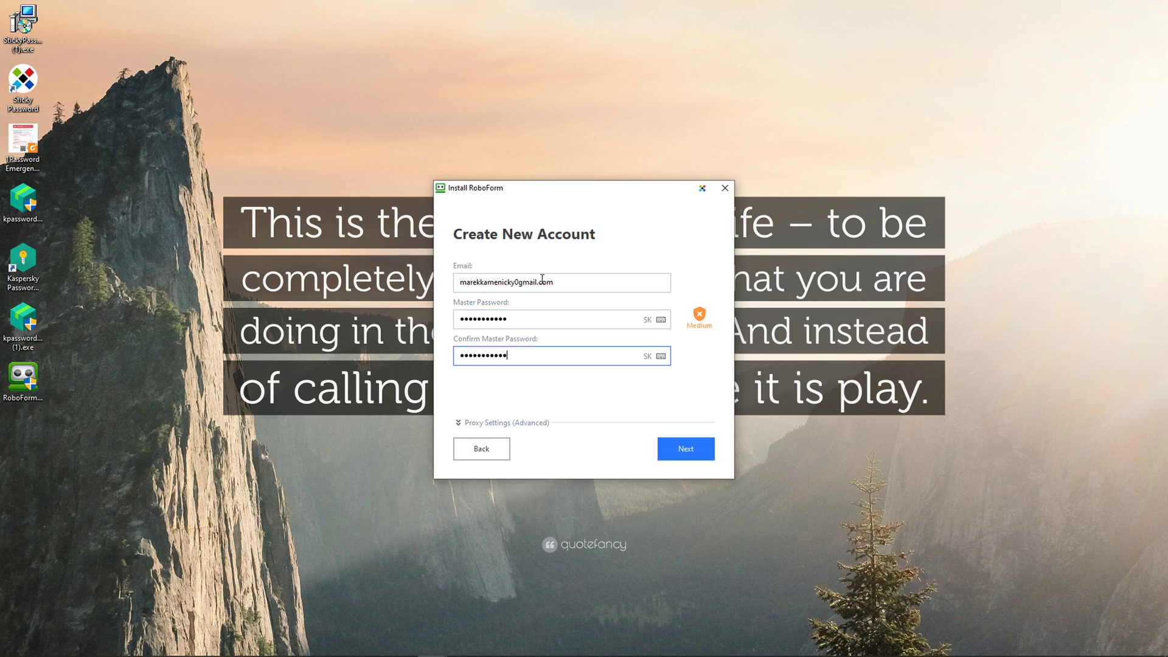
click(687, 449)
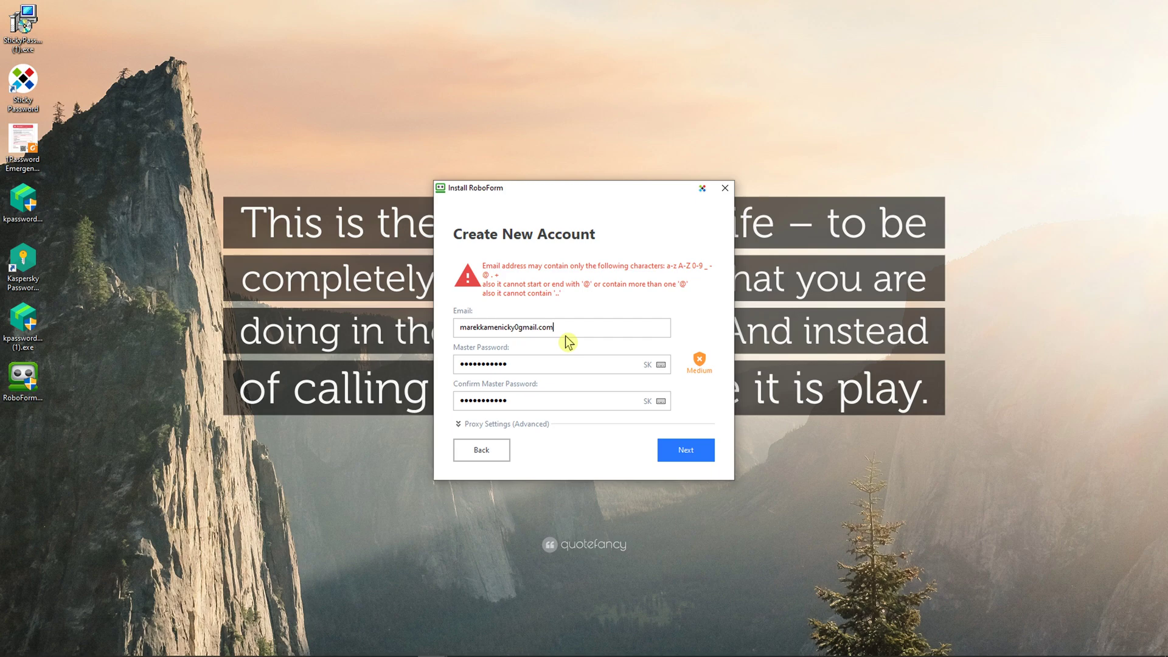
Step: Replace the mistyped character in the e-mail with '@' and resubmit the account details
click(519, 331)
key(BackSpace)
text(@)
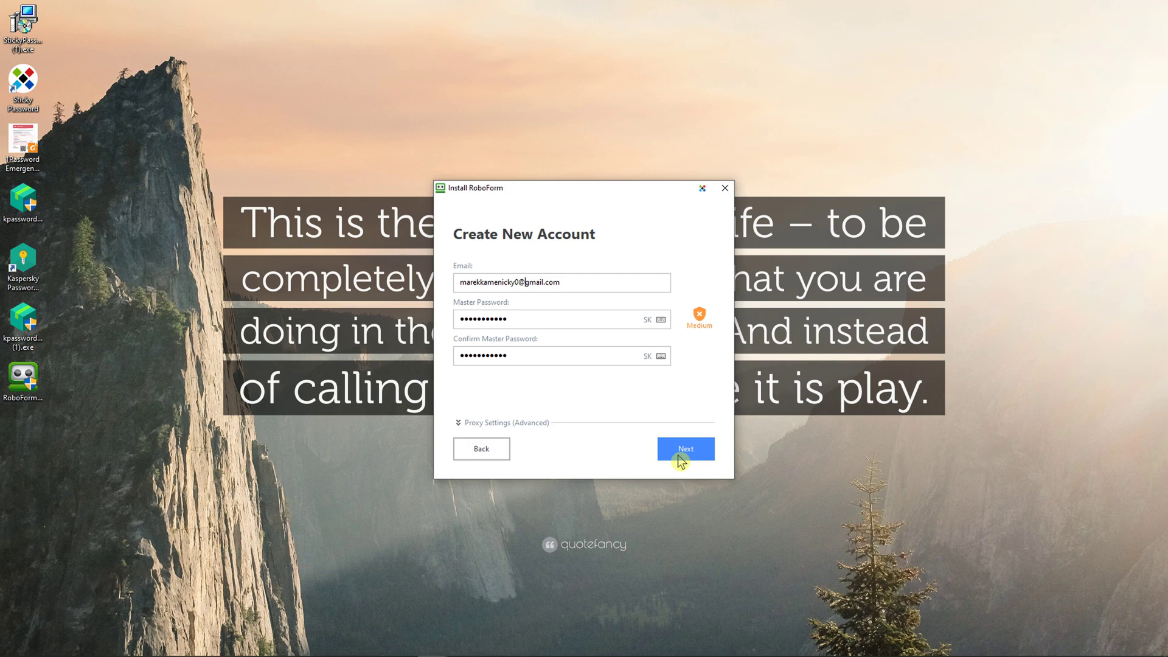
click(678, 455)
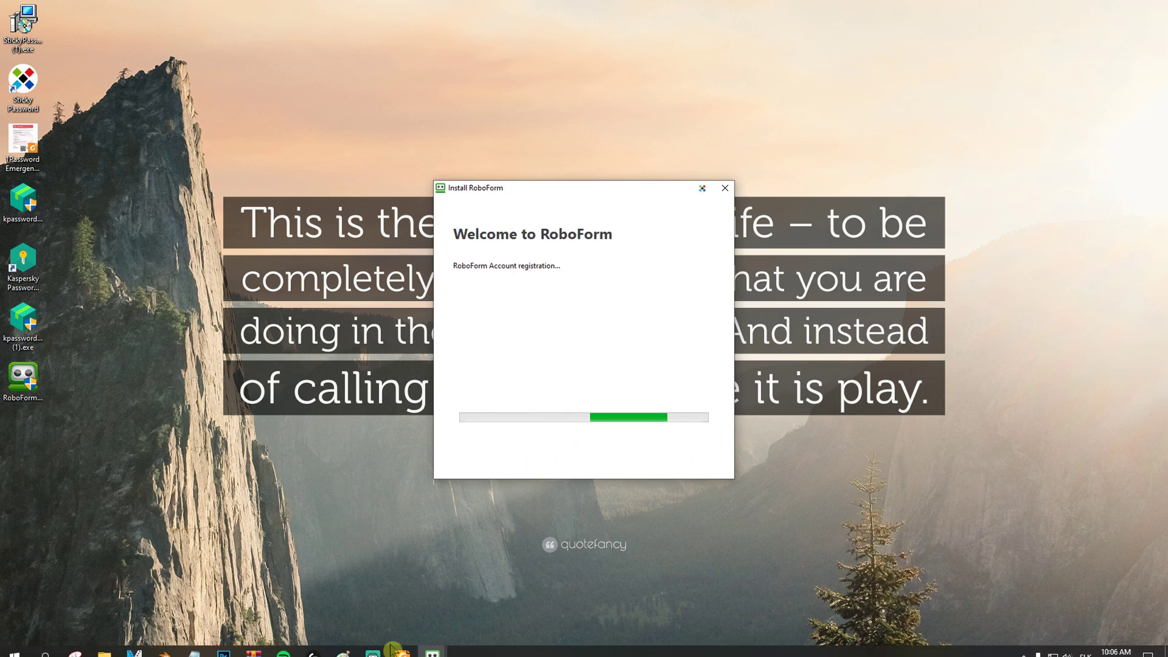
Step: Launch Google Chrome, then finish setup past the account-created screen keeping the Chrome extension
key(super)
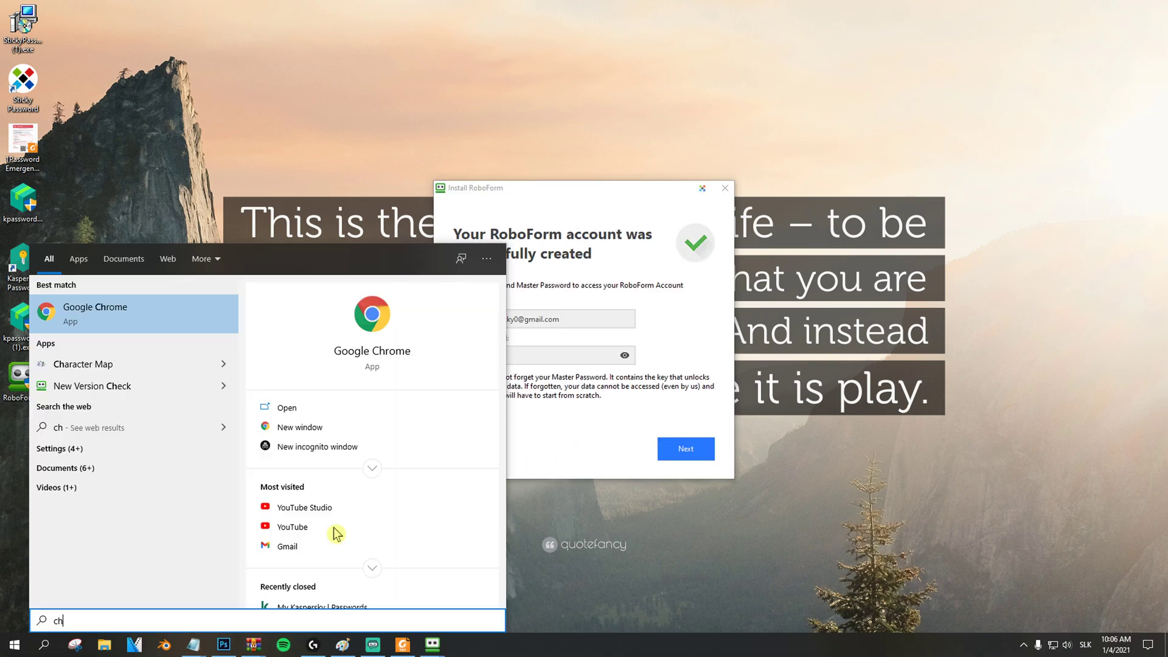
click(334, 529)
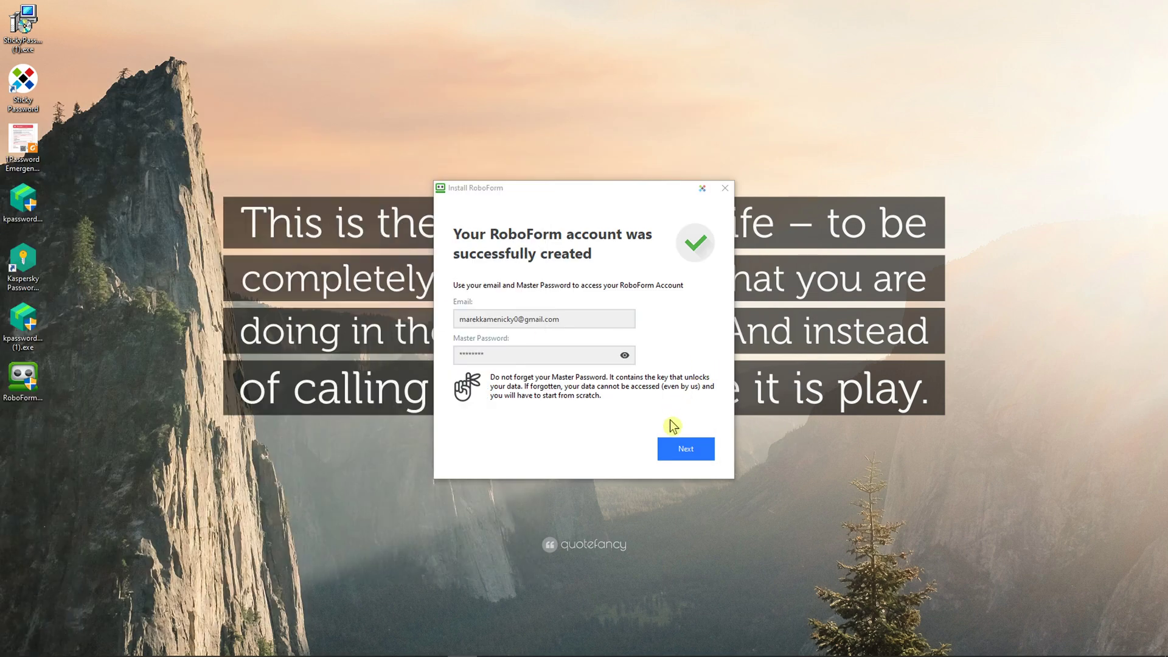
click(688, 450)
click(688, 450)
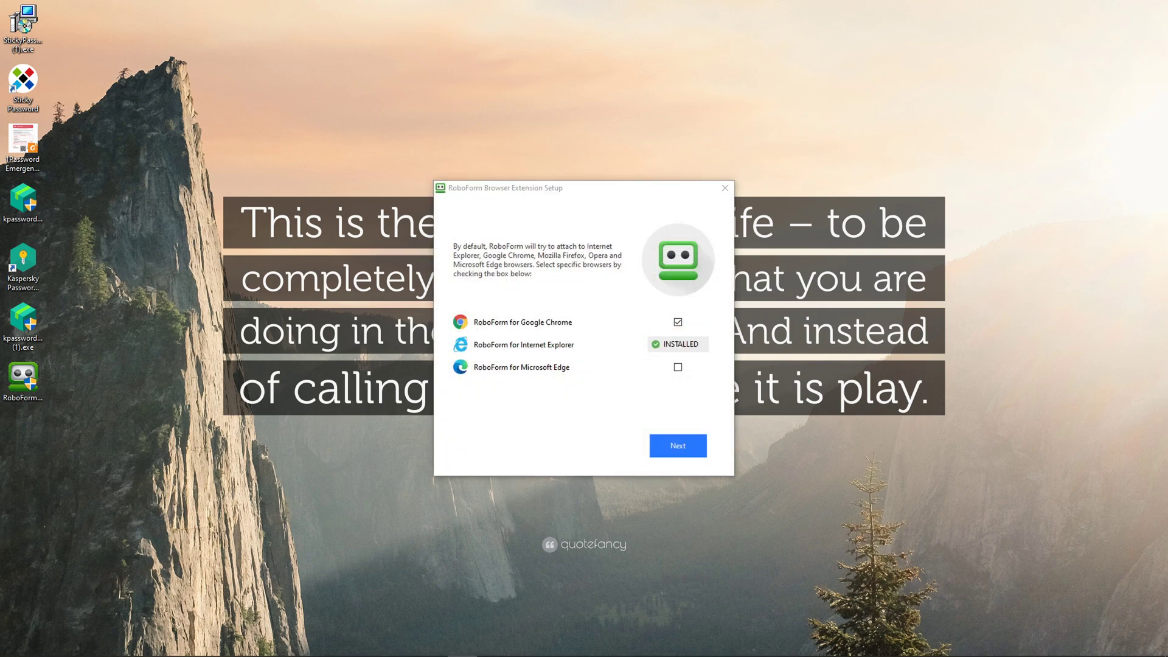
click(680, 448)
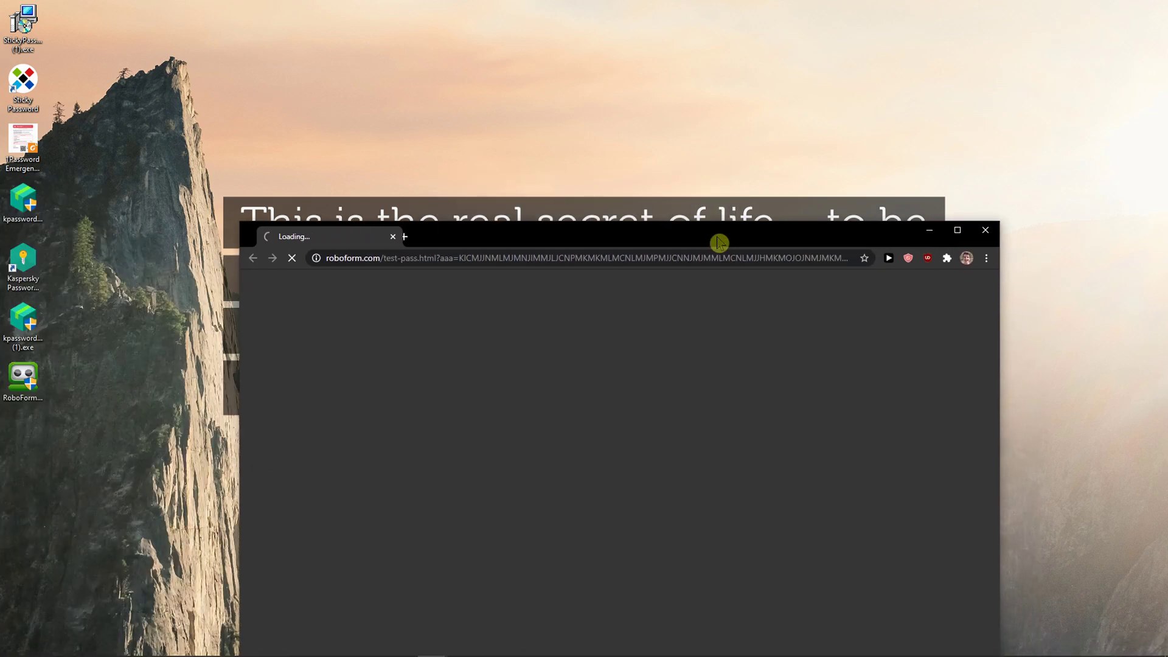
Step: Maximize Chrome, dismiss the cookie notice, and add the RoboForm extension, closing the added notice
double_click(575, 233)
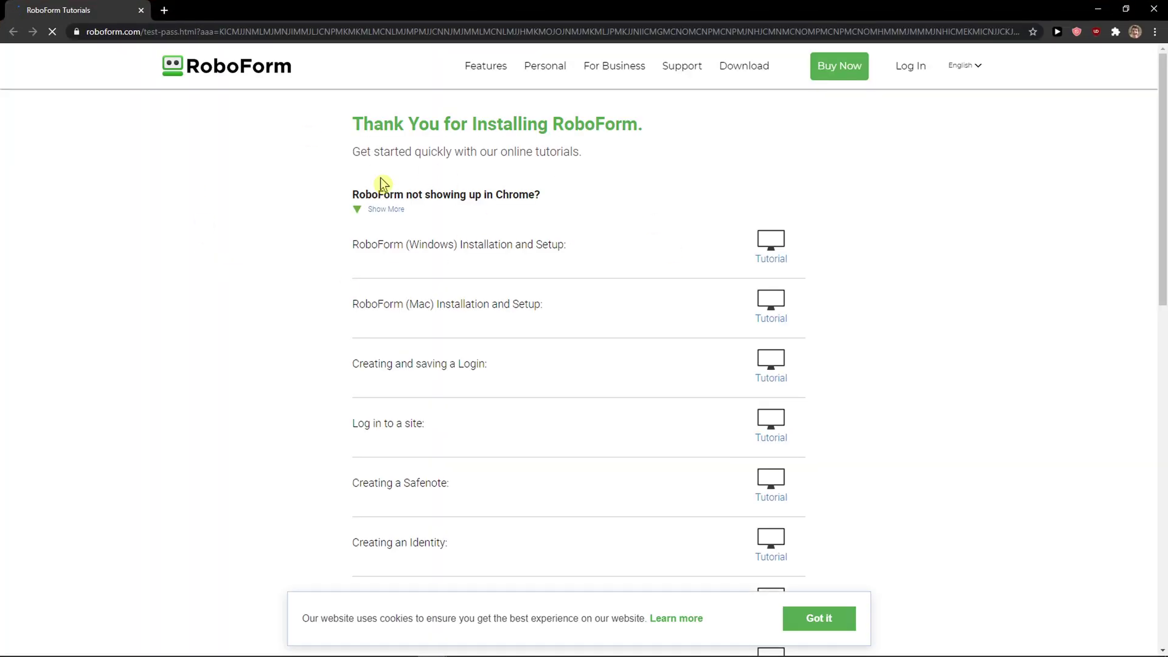
scroll(521, 216, down, 4)
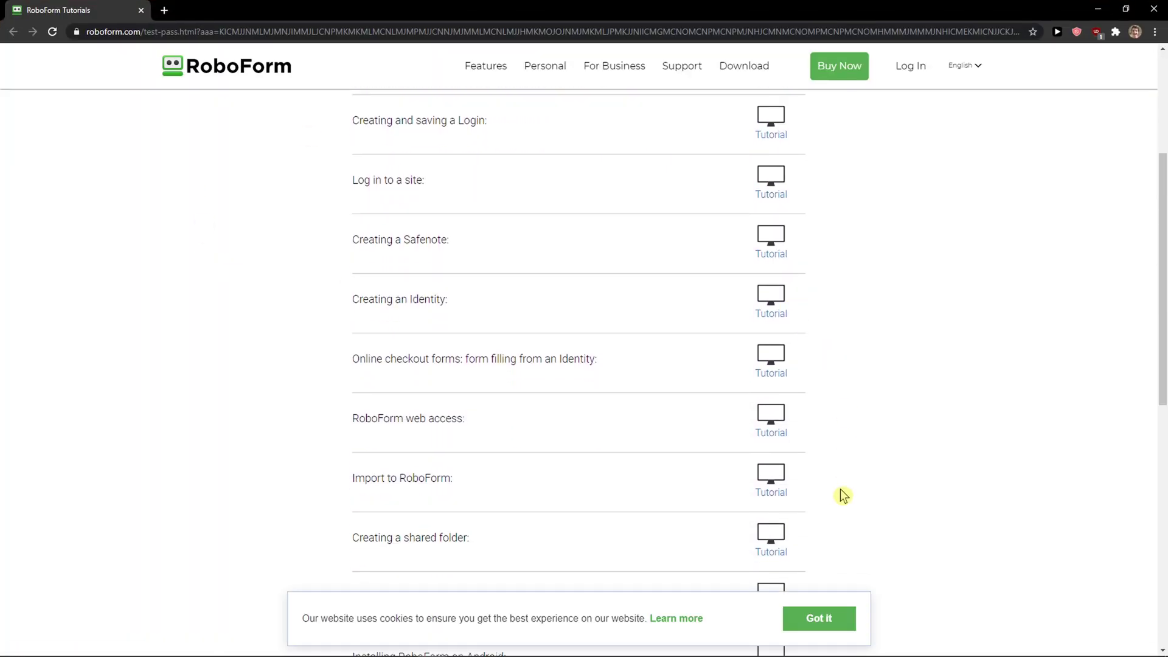
click(837, 620)
scroll(778, 477, up, 4)
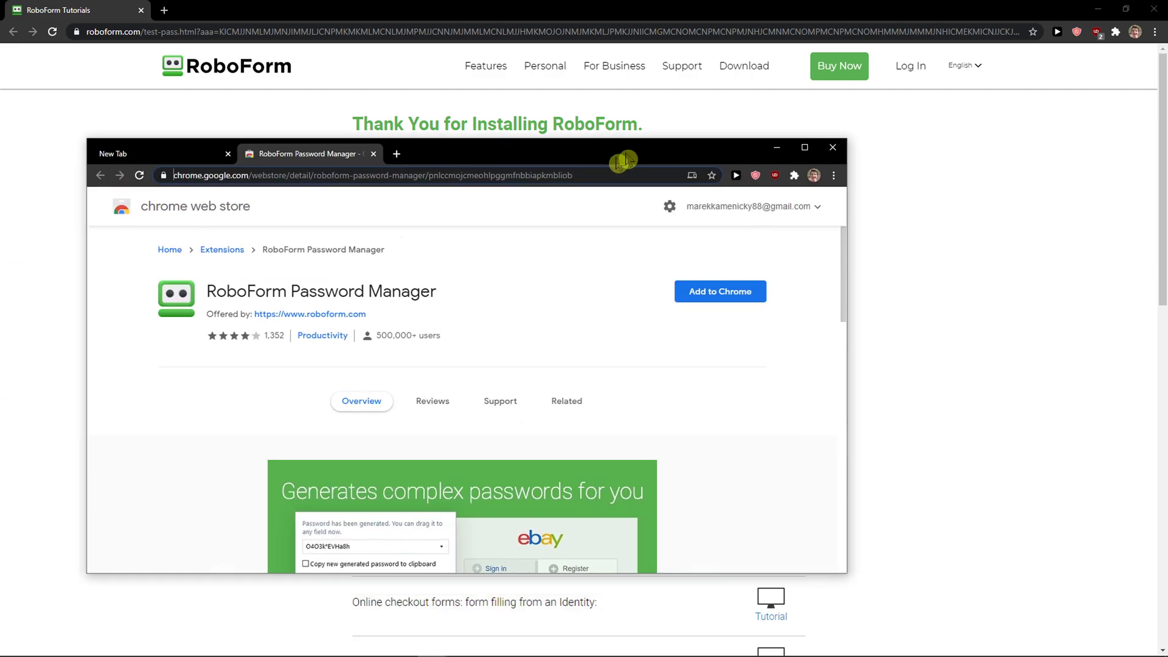
click(825, 157)
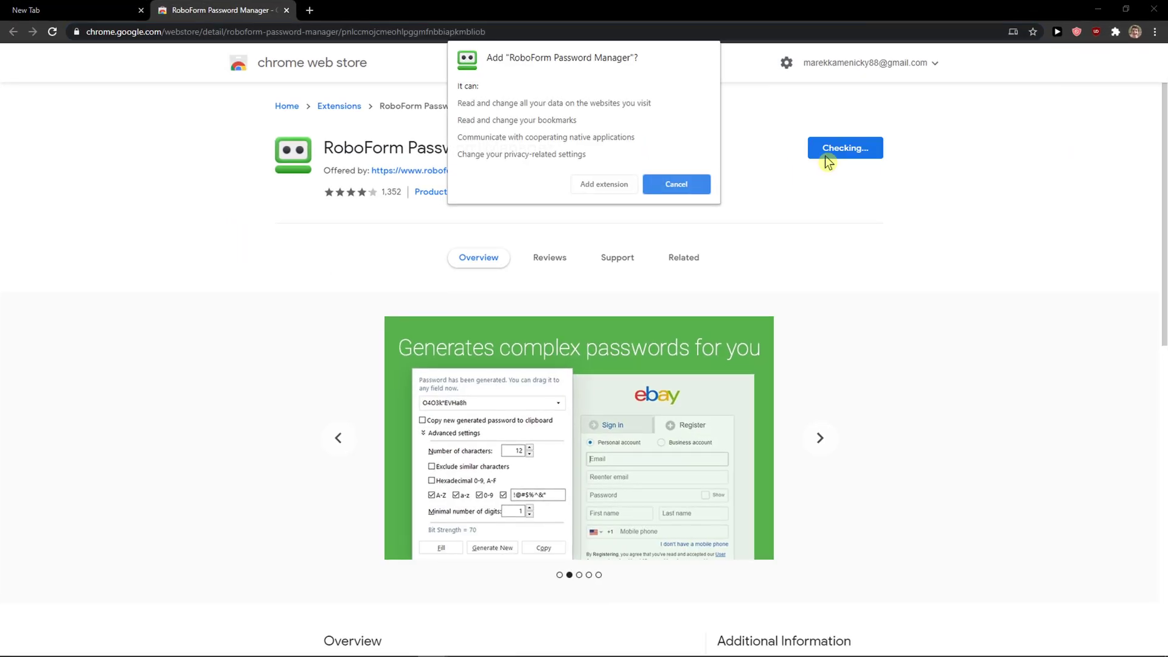
click(613, 185)
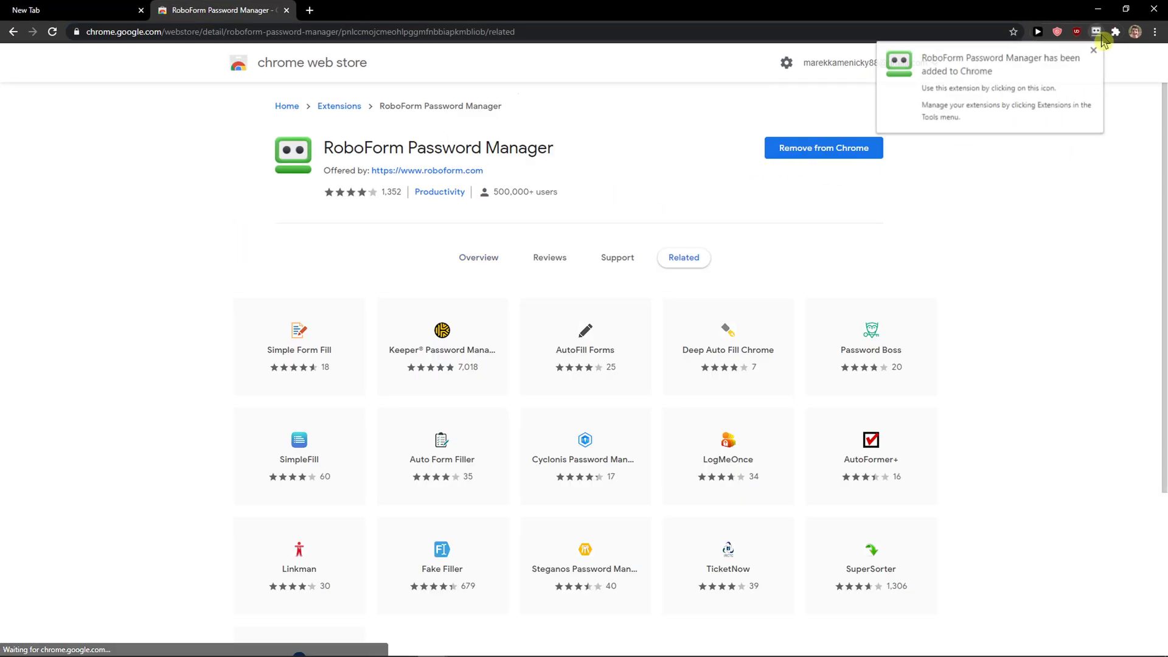
click(1099, 35)
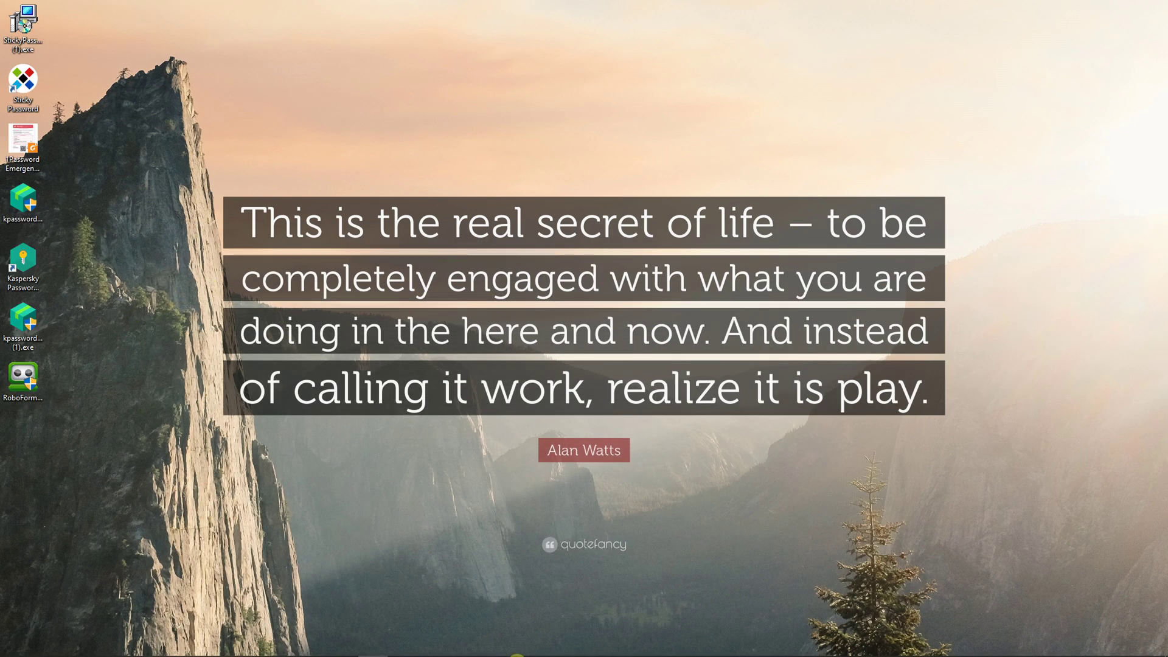
Step: Launch RoboForm Editor via a 'robo' Start search, enlarge and reposition it, then reach Chrome's Log In page
key(super)
text(robo)
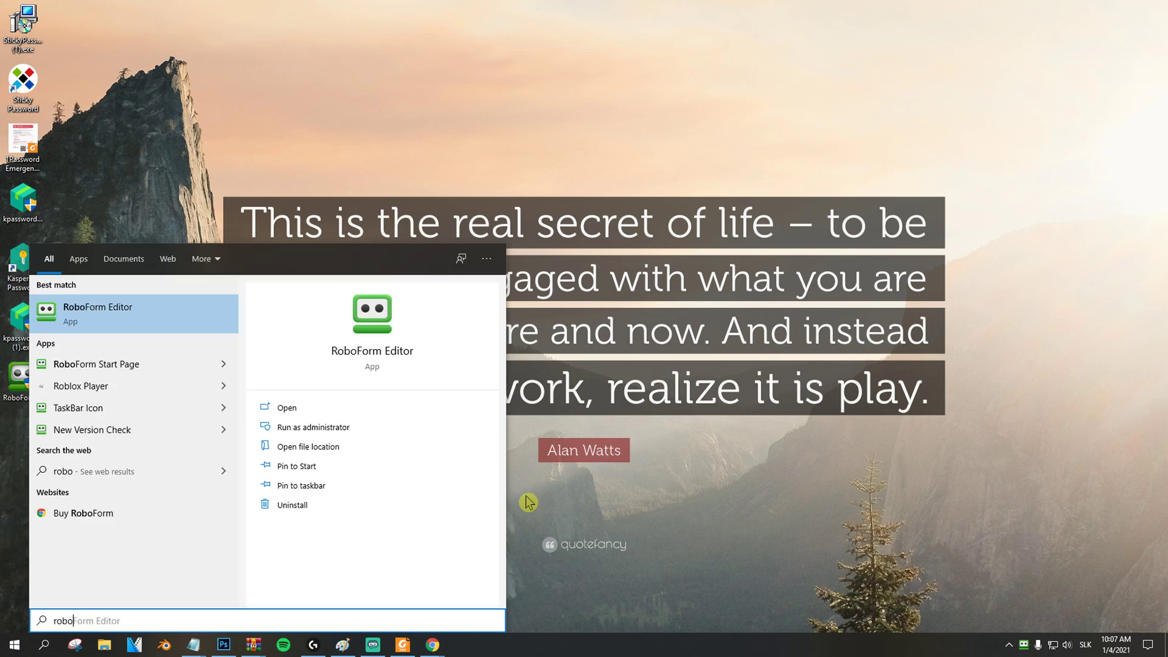
key(Return)
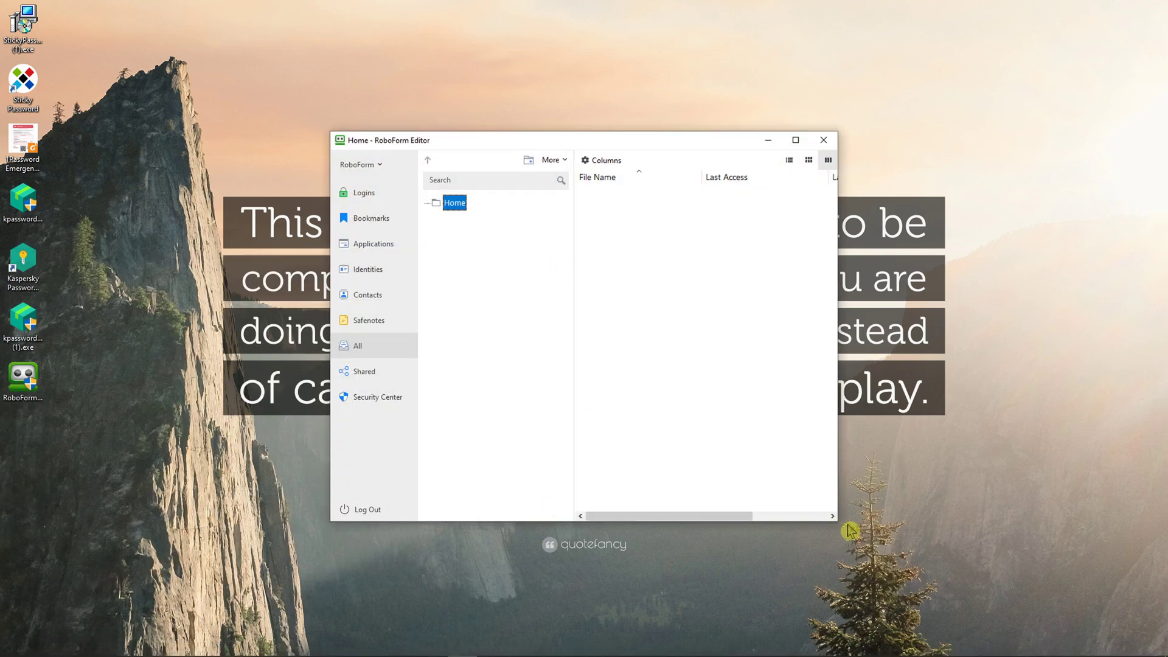
drag(834, 525, 980, 594)
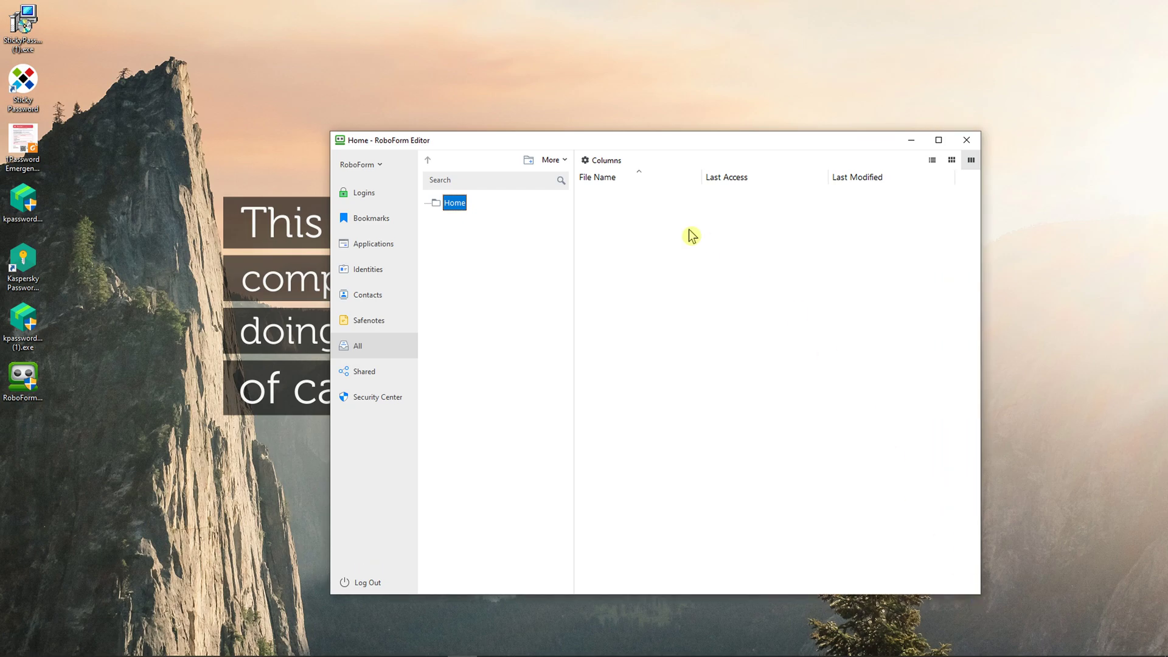
drag(604, 141, 565, 125)
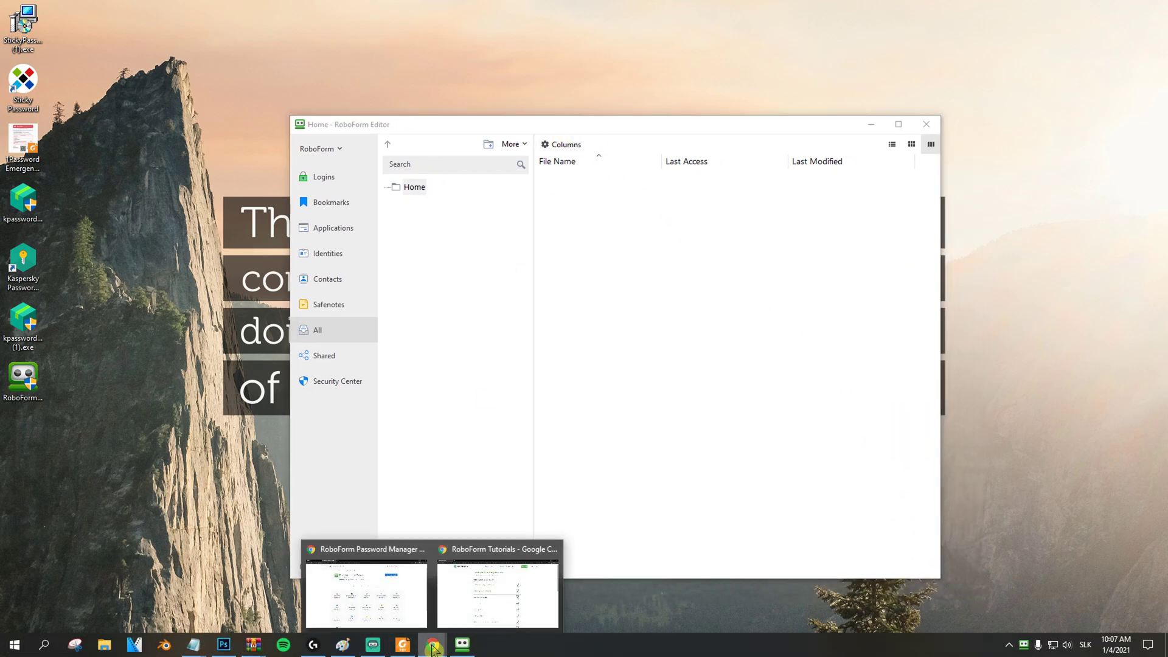
click(496, 581)
click(921, 85)
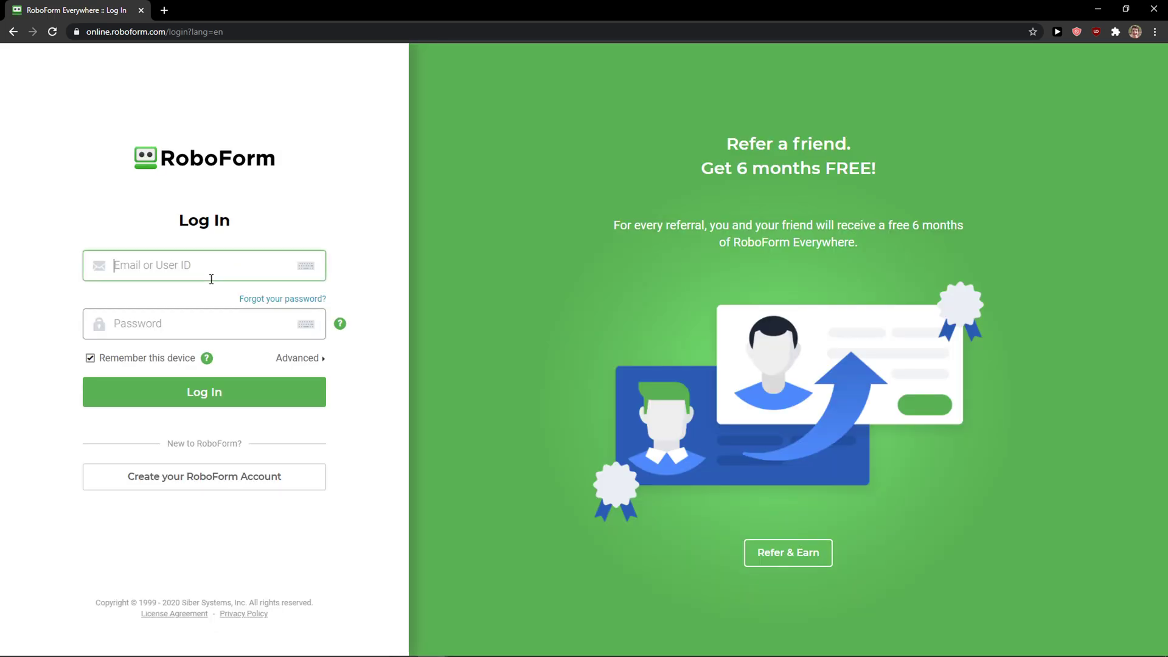
Step: Log in to RoboForm Everywhere with the account e-mail and password
click(211, 279)
key(Tab)
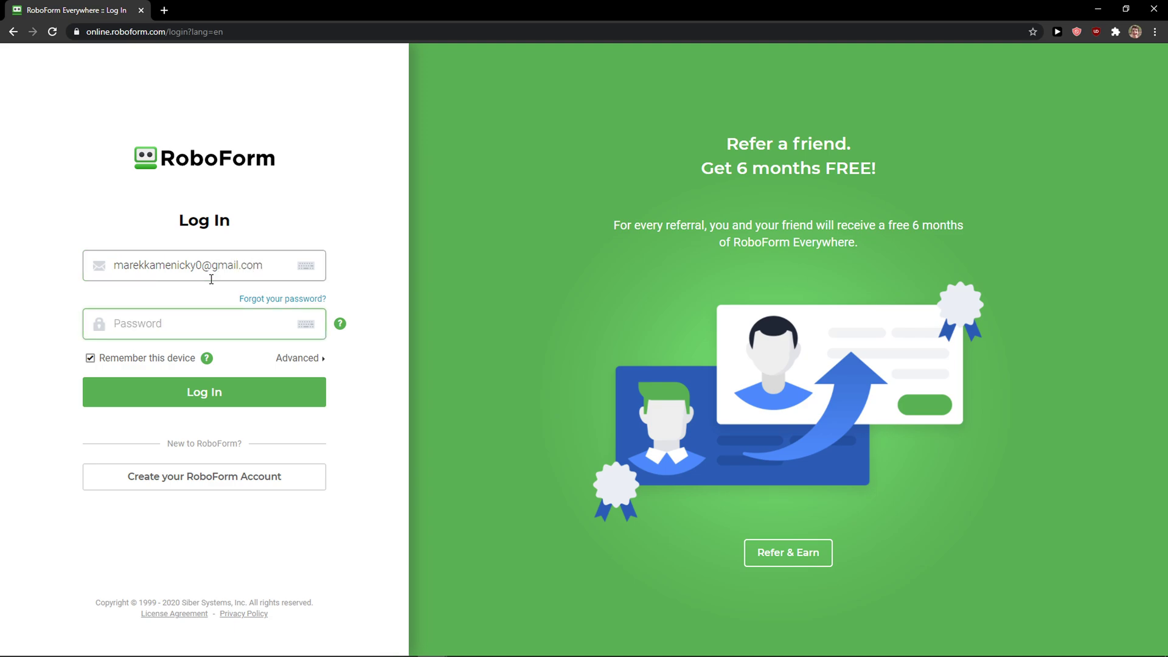
text(••)
key(Return)
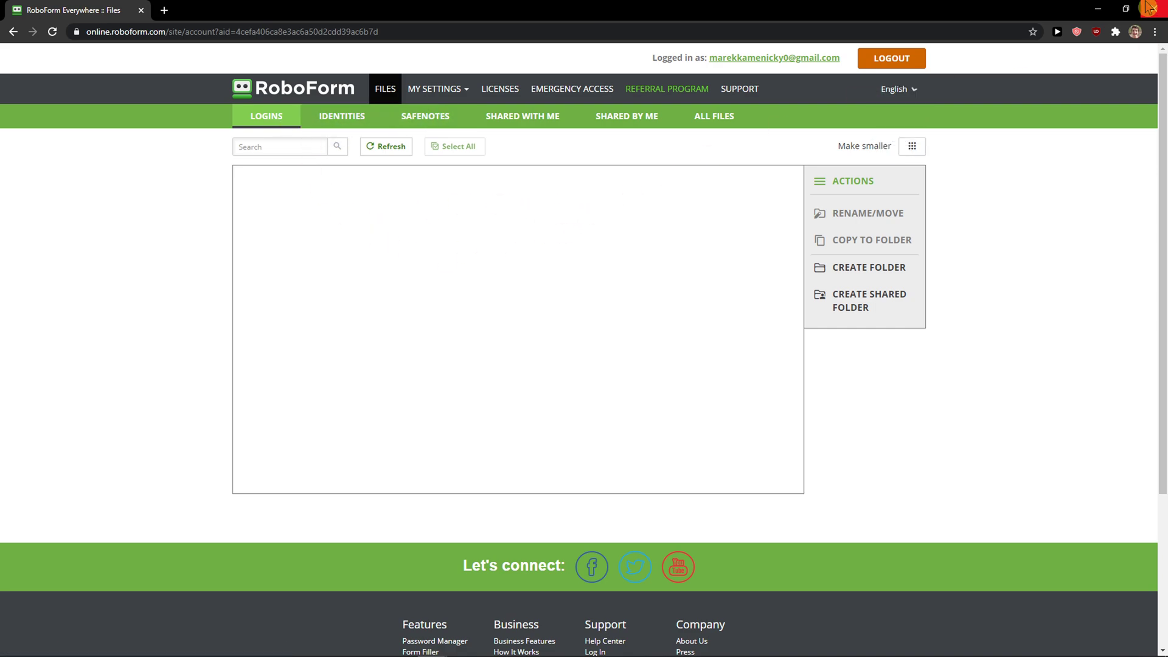
Step: Minimize Chrome and browse the Editor's Logins, Bookmarks, Applications, Identities, Contacts and All categories
click(1098, 8)
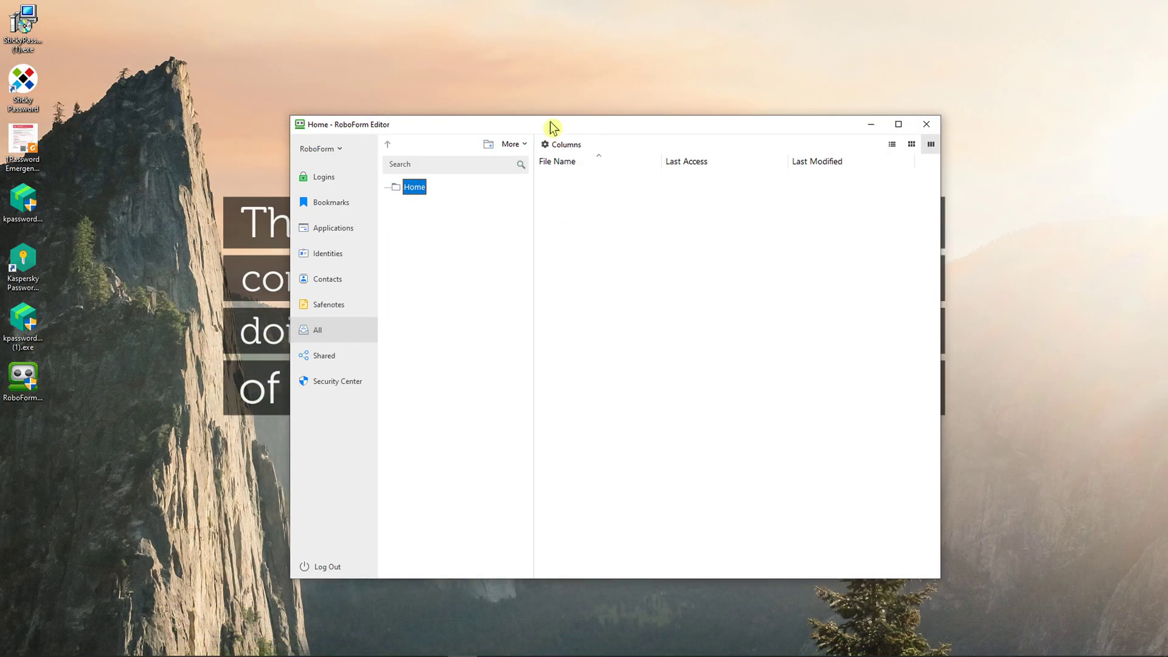
drag(551, 131, 507, 117)
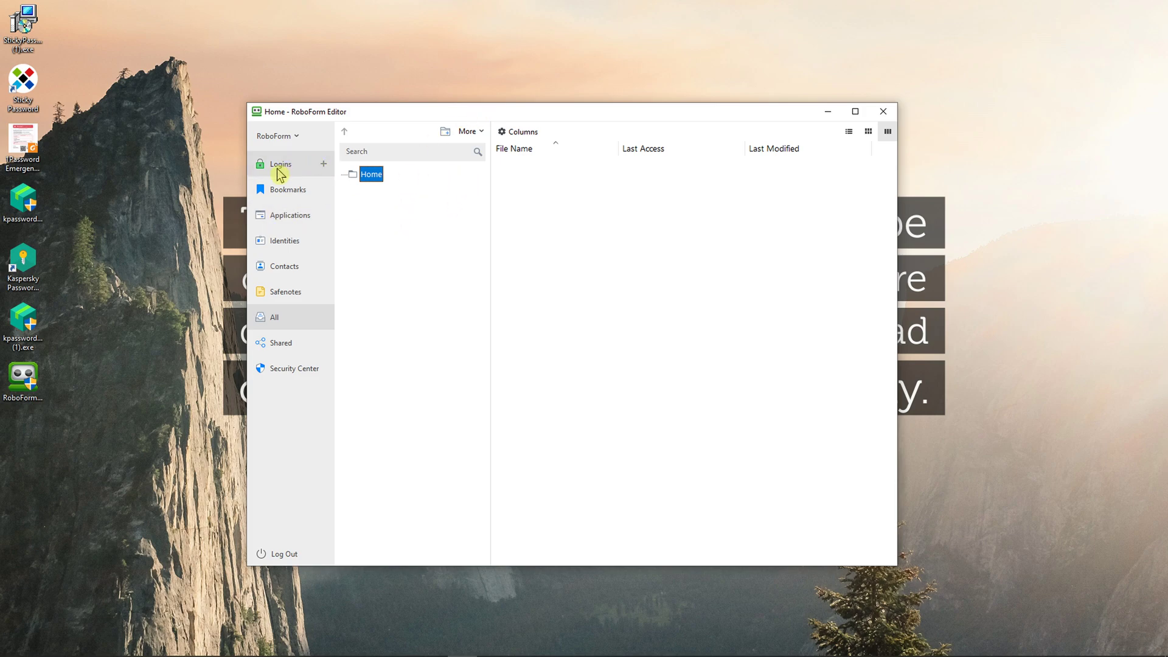
click(281, 169)
click(280, 189)
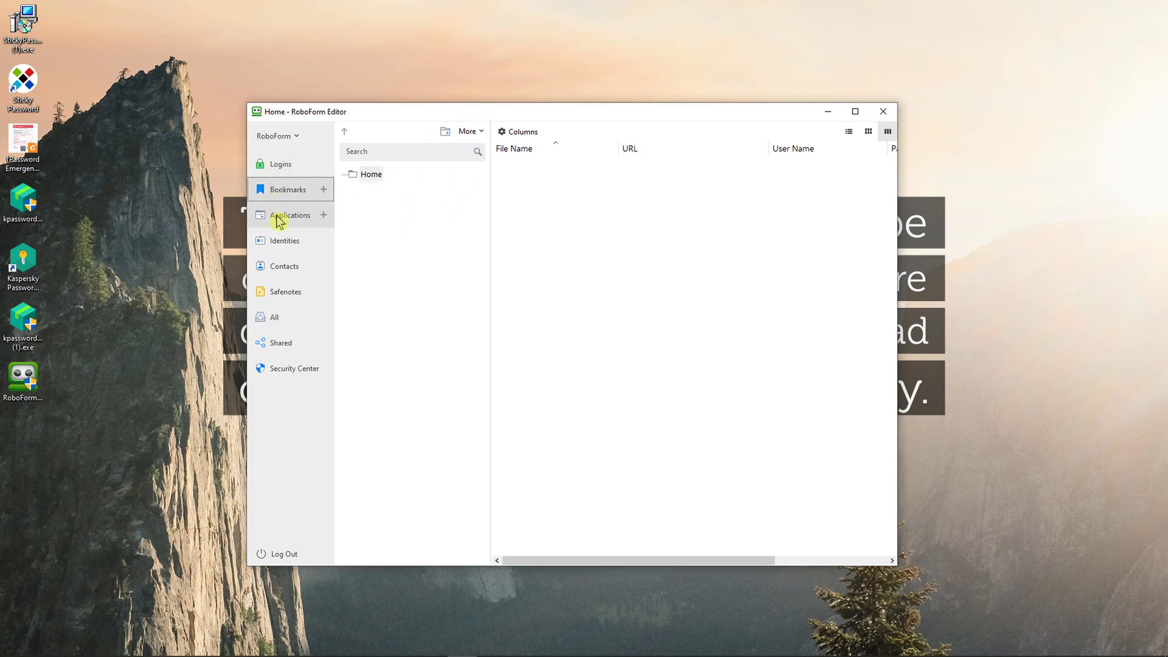
click(280, 219)
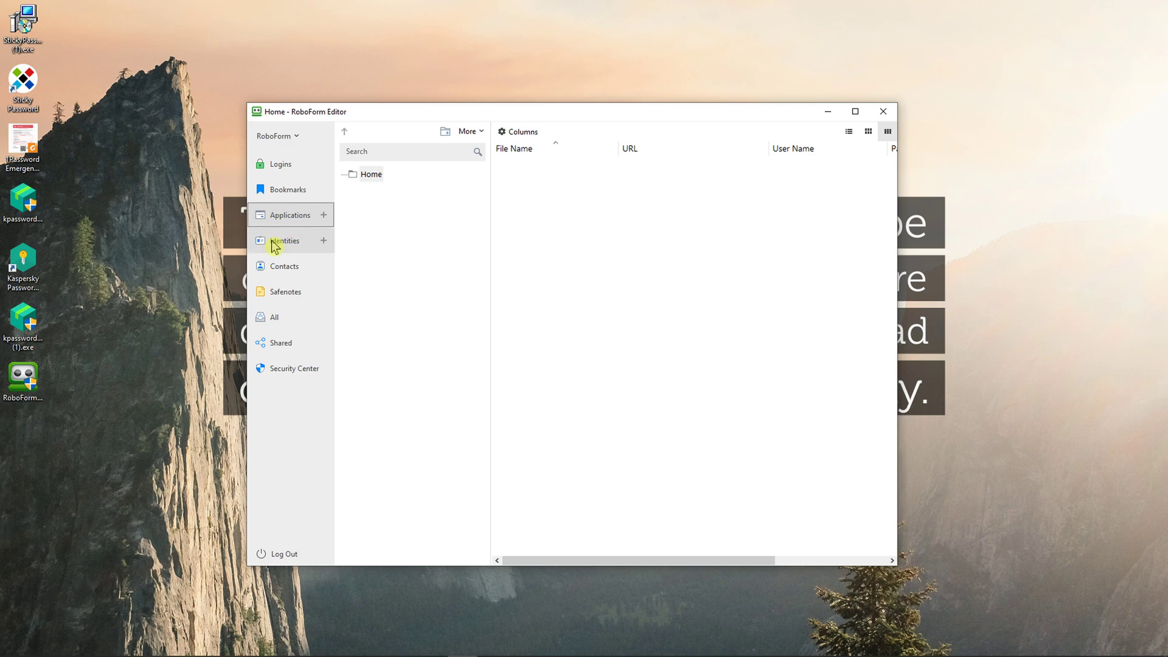
click(286, 240)
click(292, 272)
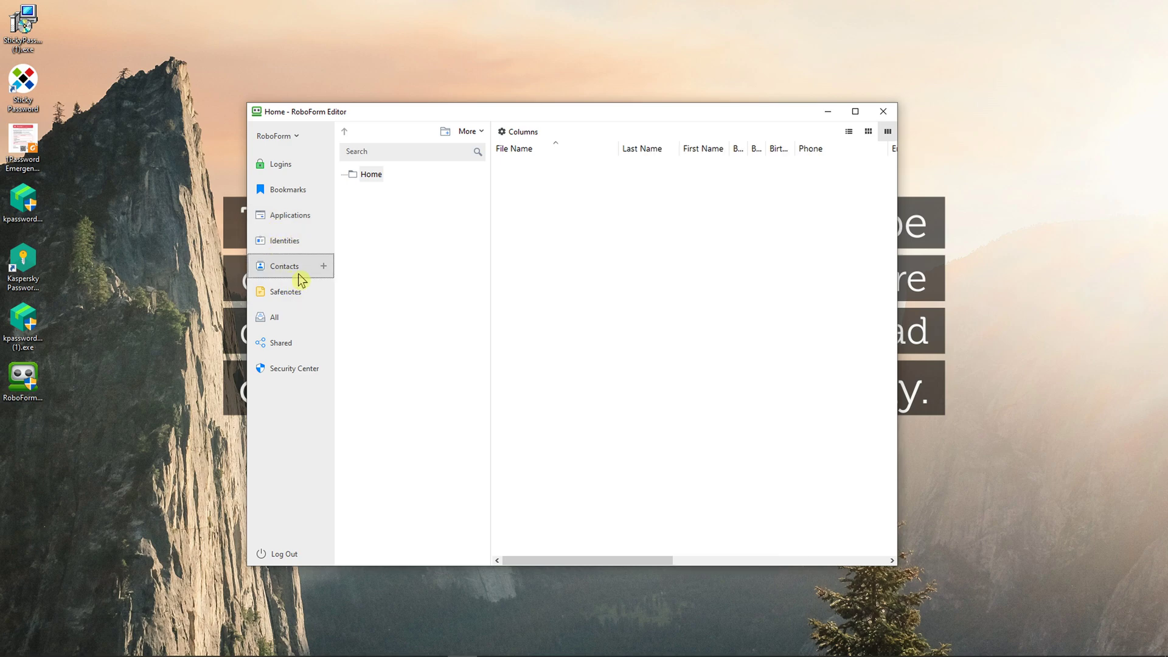
click(282, 305)
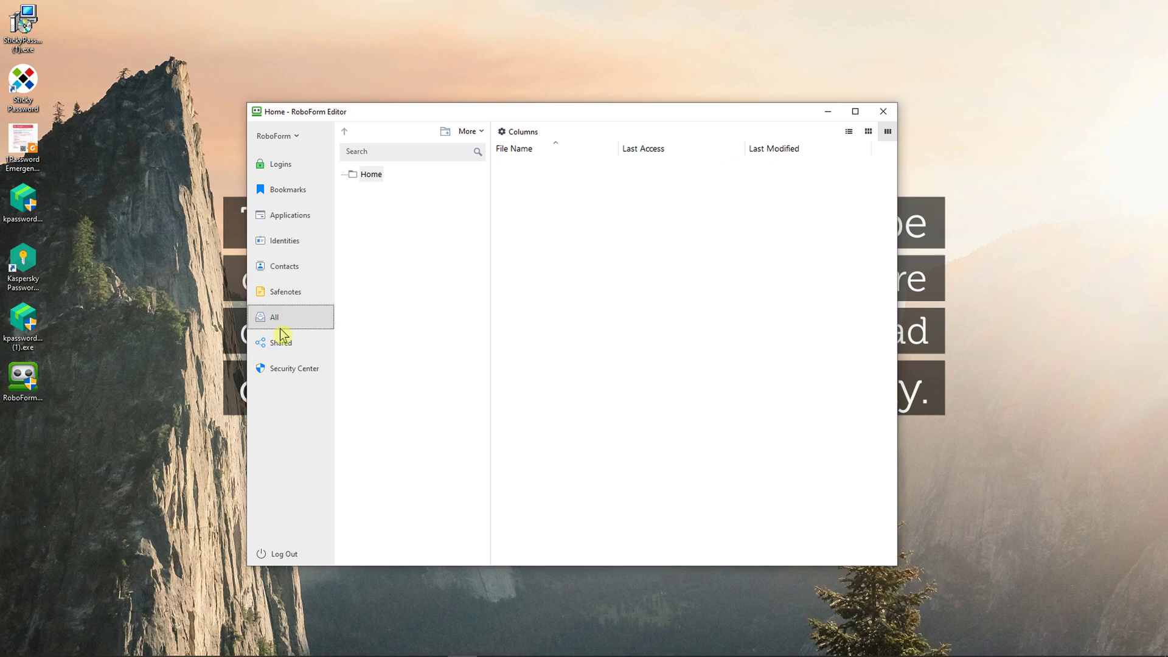
Step: Check the Security Center's reused, duplicate and all password lists, then return to Logins
click(277, 369)
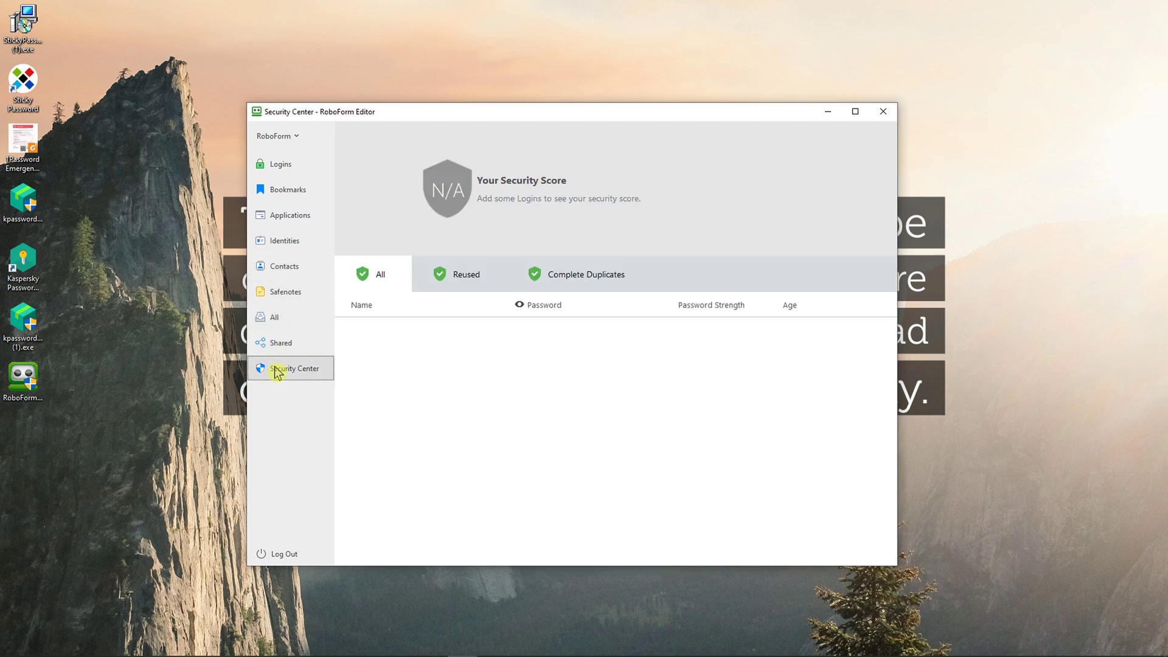
click(436, 281)
click(583, 284)
click(403, 285)
click(289, 169)
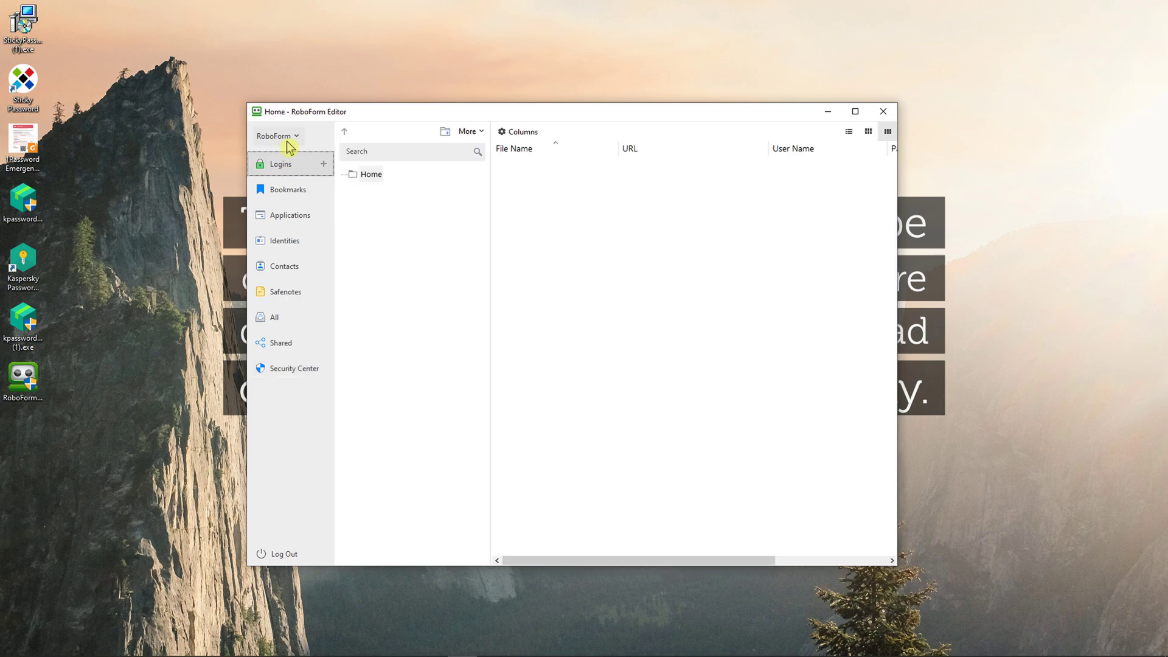
click(285, 136)
click(571, 309)
Step: Follow the new-login tip to a new browser and show the online account's Identities files
click(323, 165)
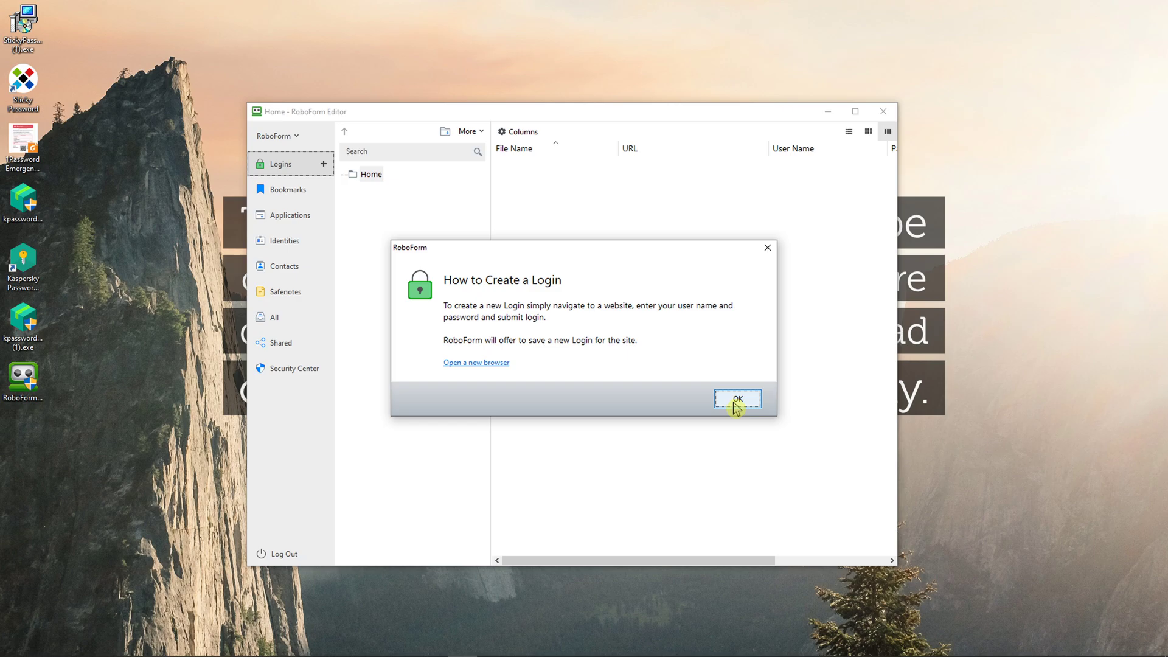
click(471, 363)
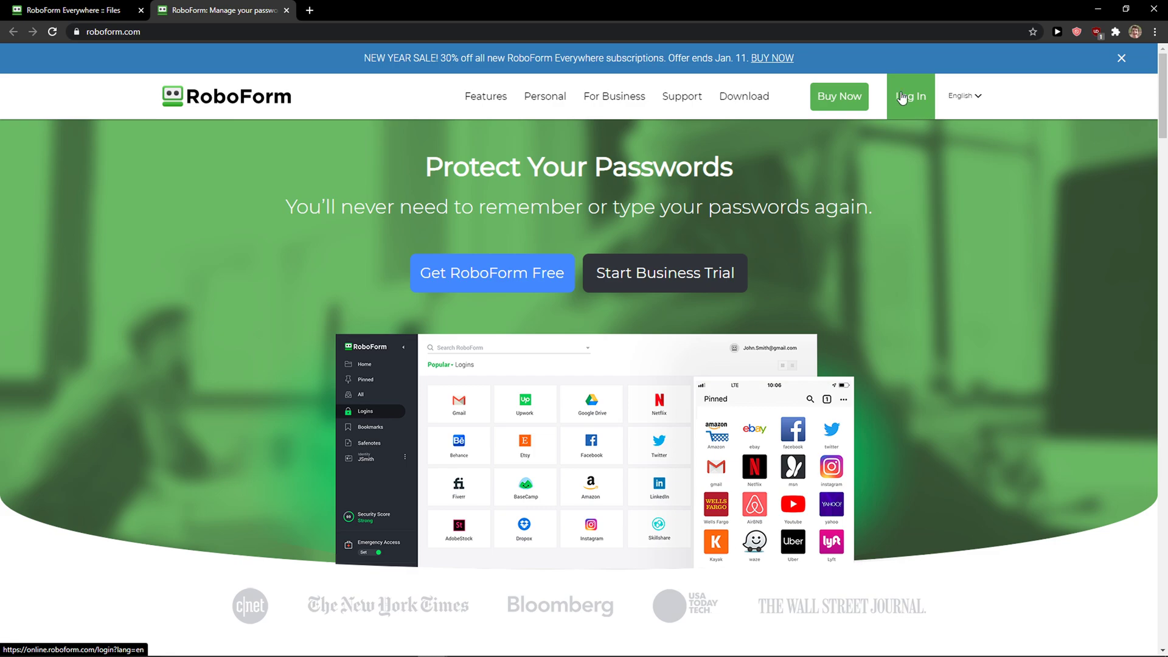
click(908, 95)
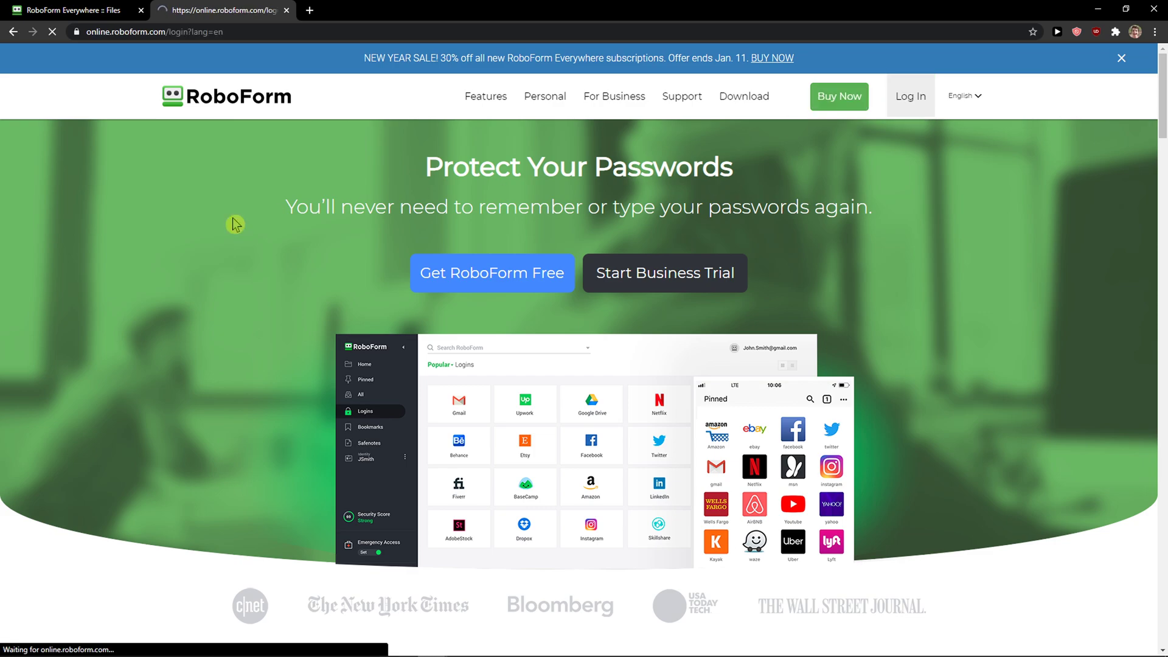
click(135, 6)
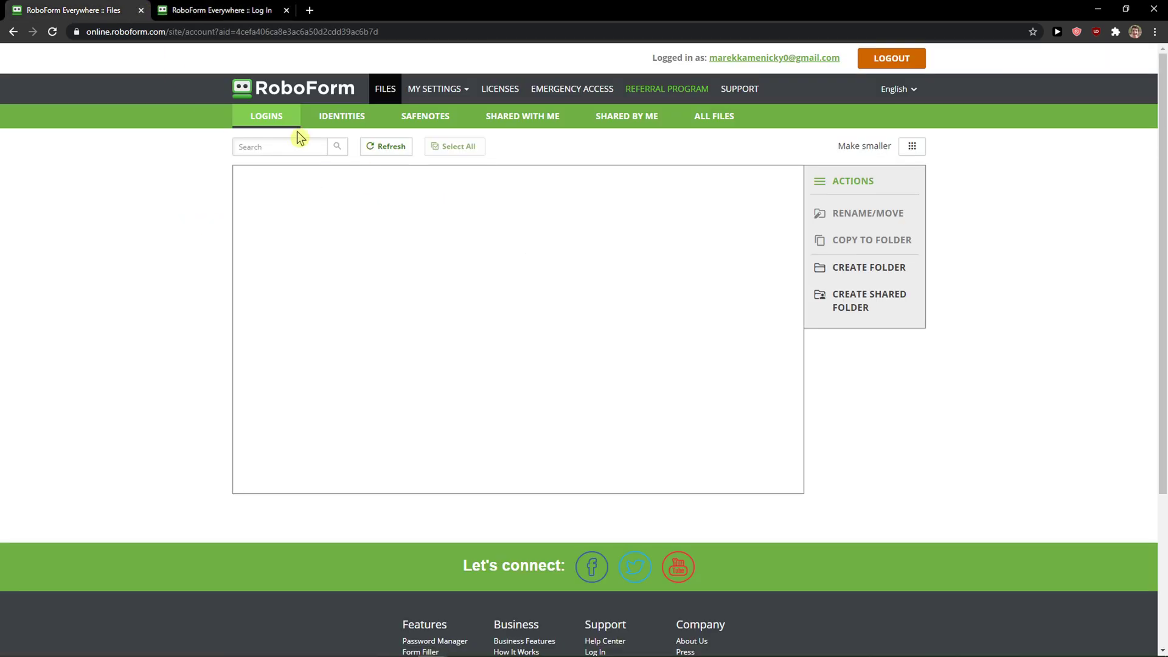
click(340, 117)
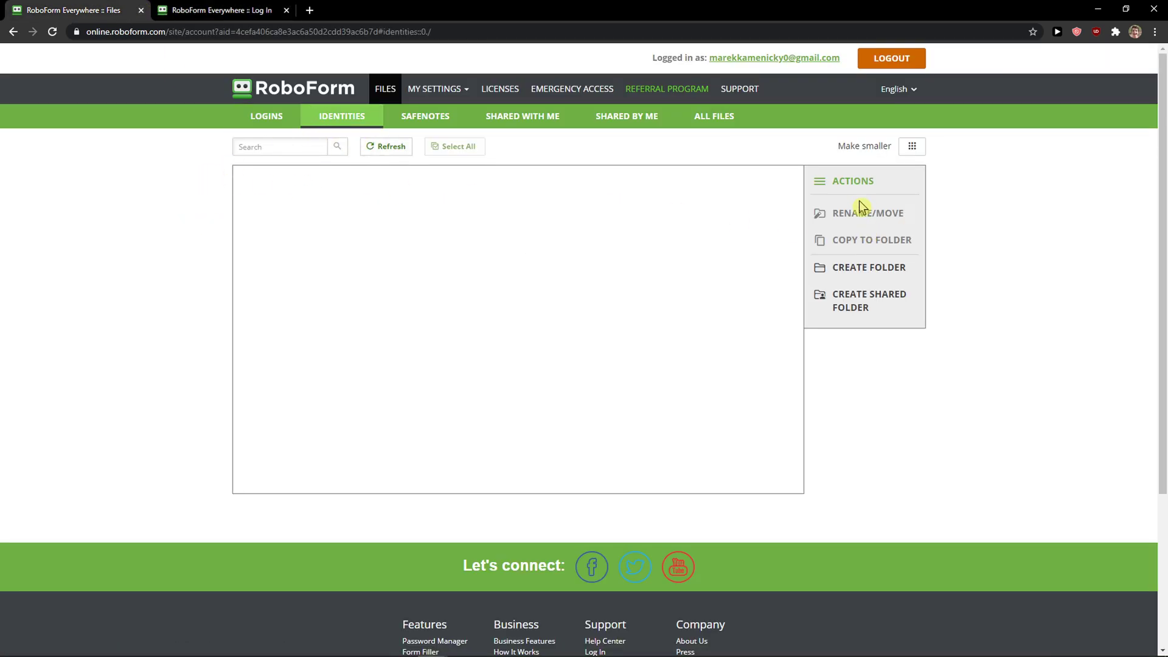
Step: Create an online folder named 'Password'
click(857, 267)
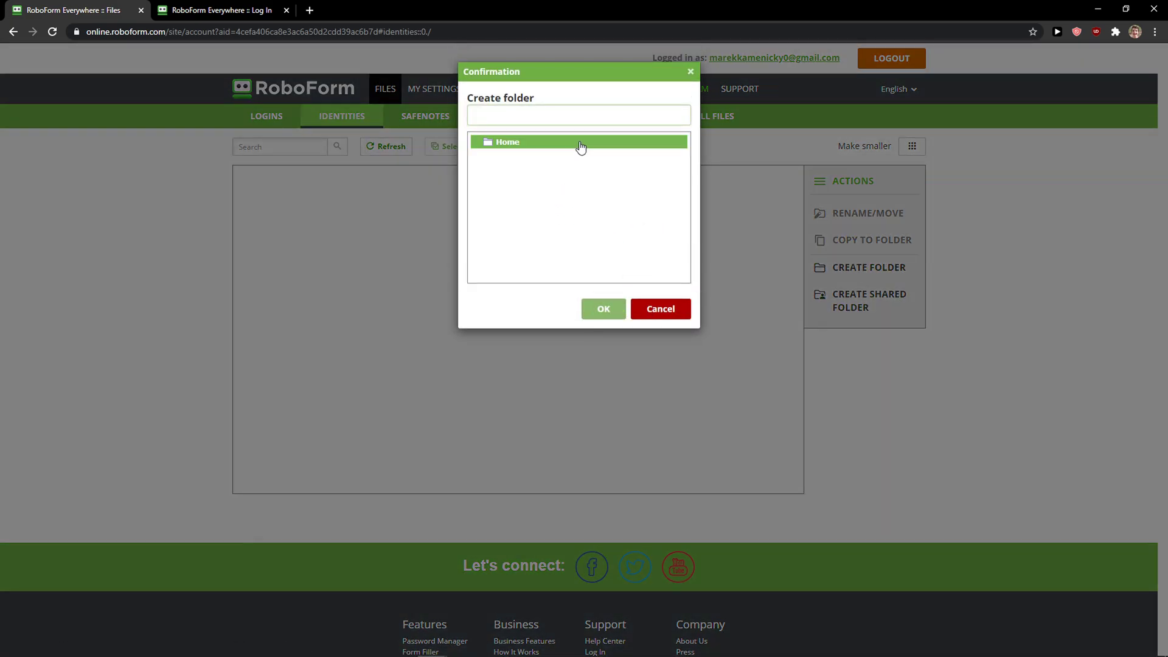
text(Pa)
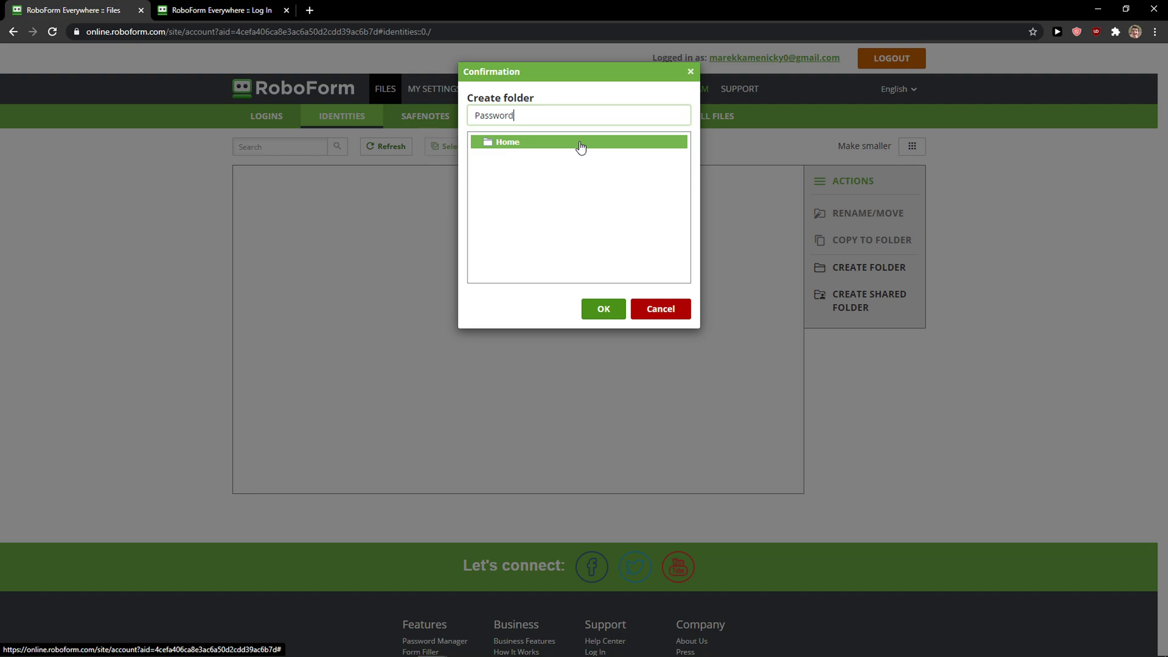
text(ssword)
click(608, 309)
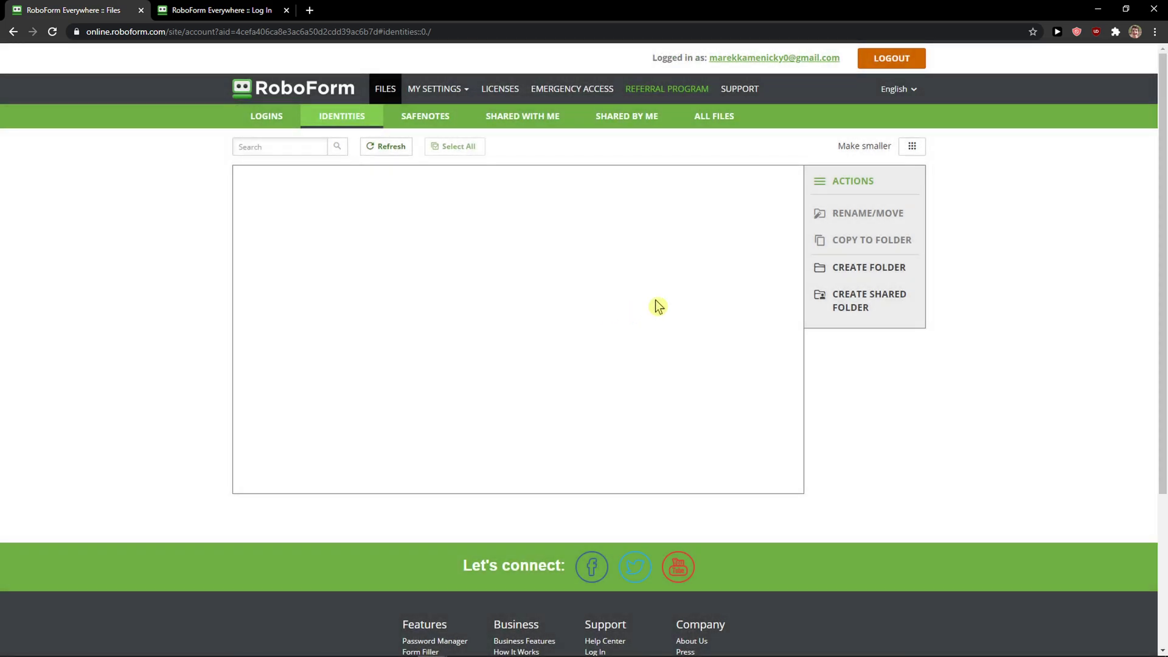
Step: Create a folder named 'Passwords', refresh the file list and open that folder
click(870, 268)
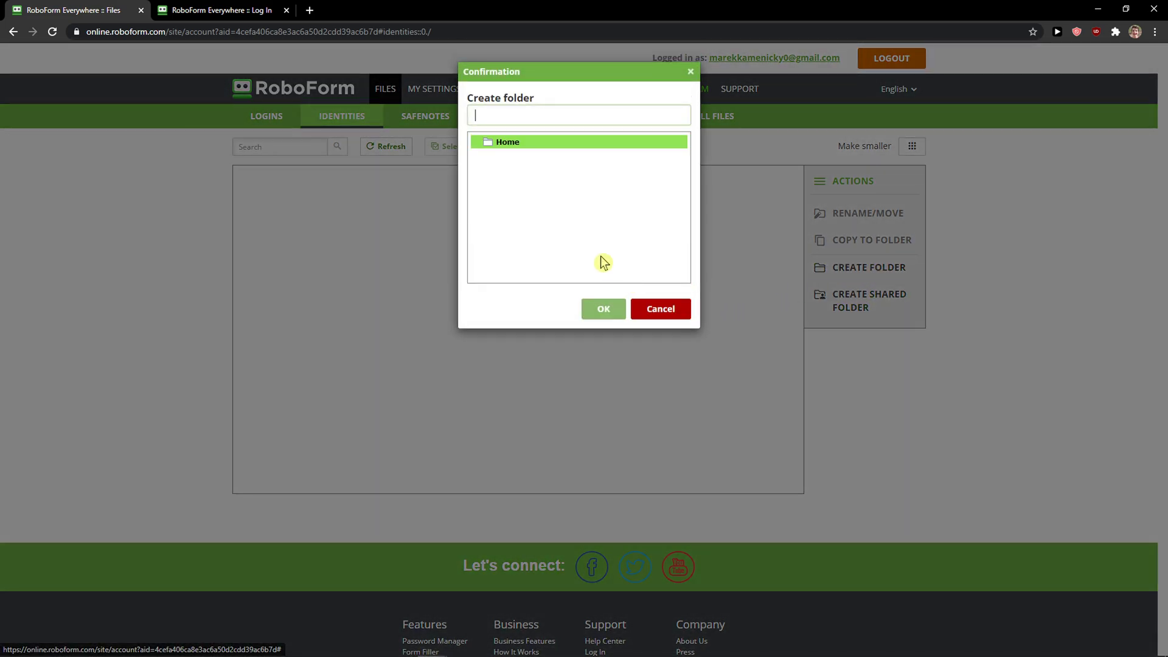
text(Pas)
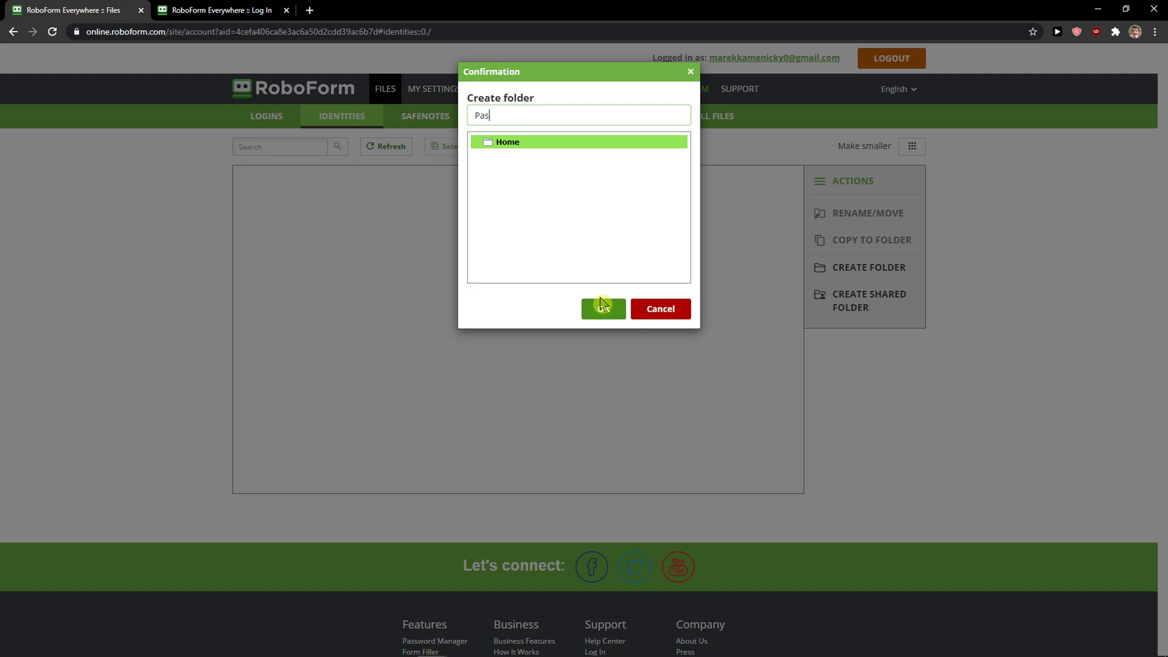
text(swords)
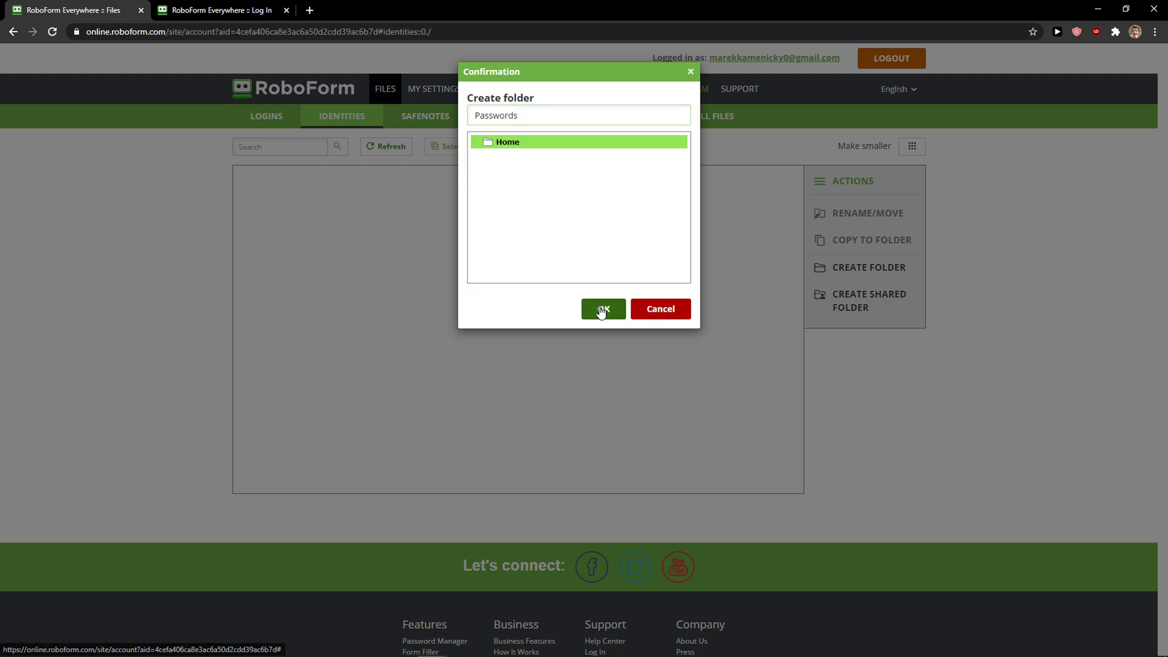
click(603, 308)
click(378, 146)
click(259, 185)
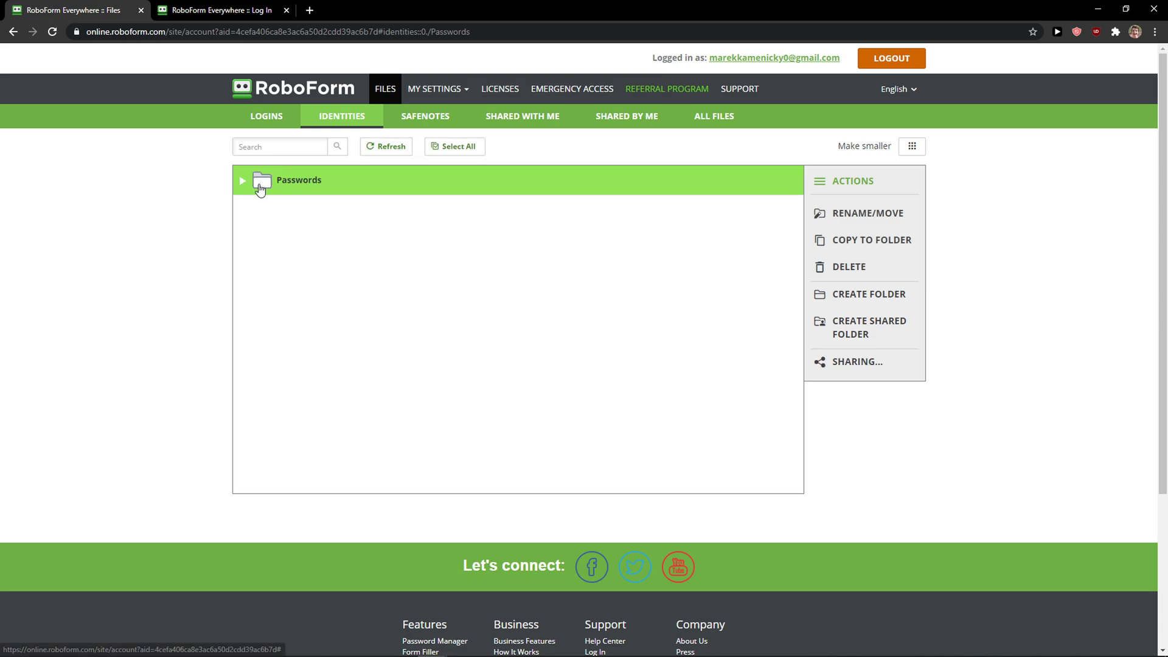
click(1099, 8)
click(370, 177)
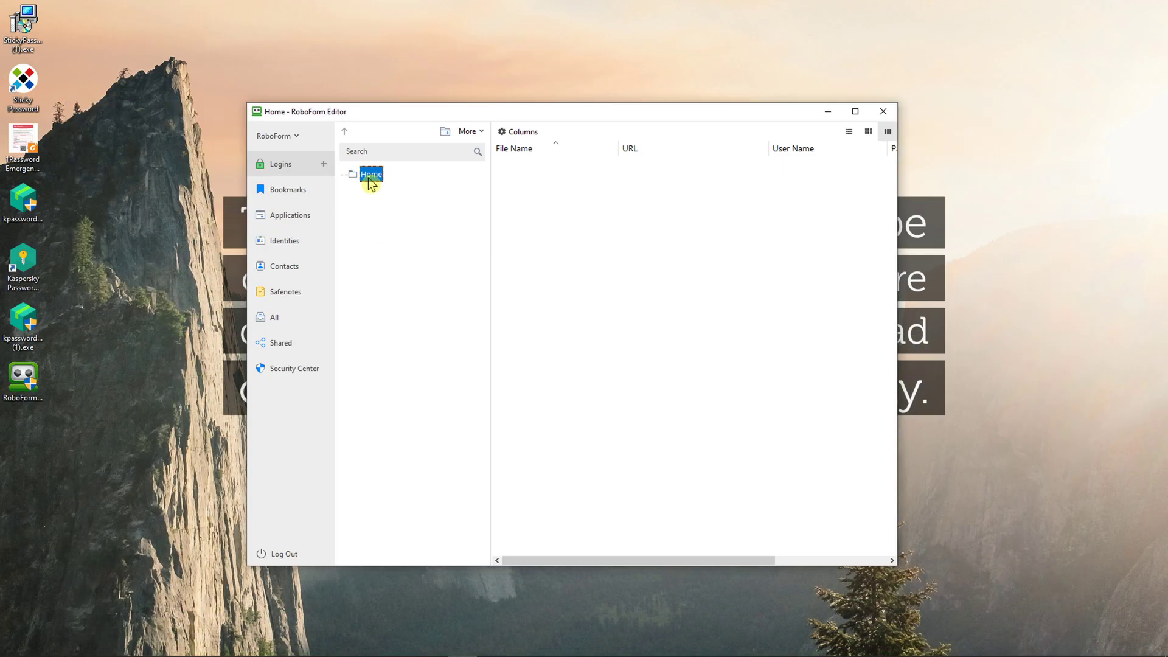
click(292, 183)
click(291, 174)
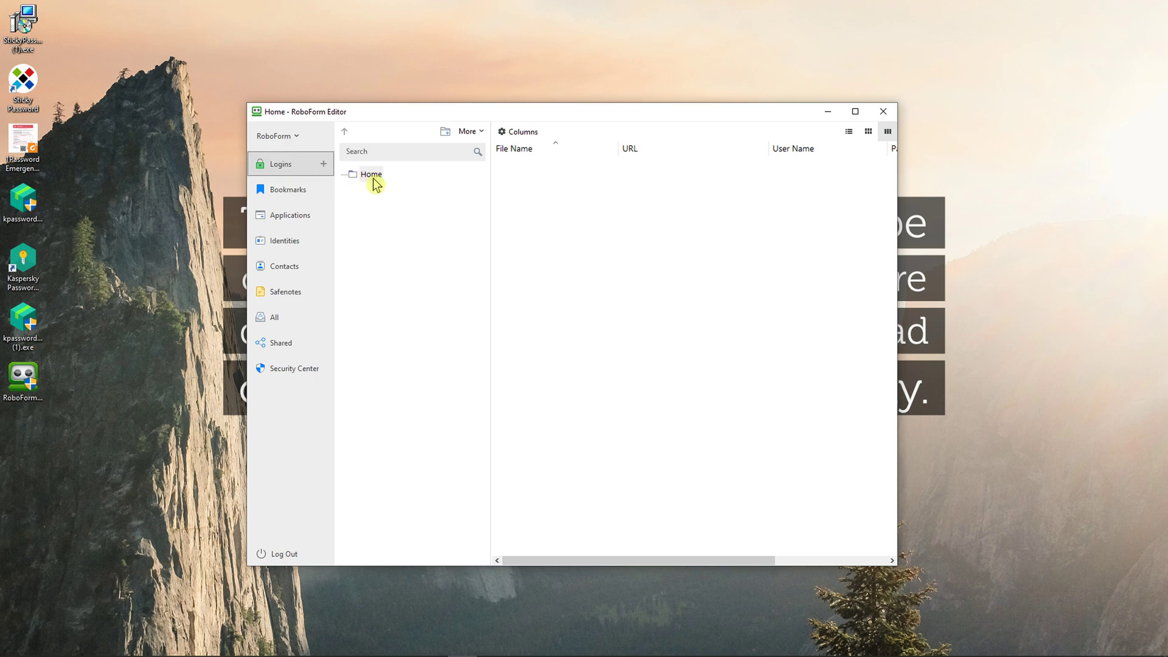
click(371, 174)
click(444, 135)
click(628, 361)
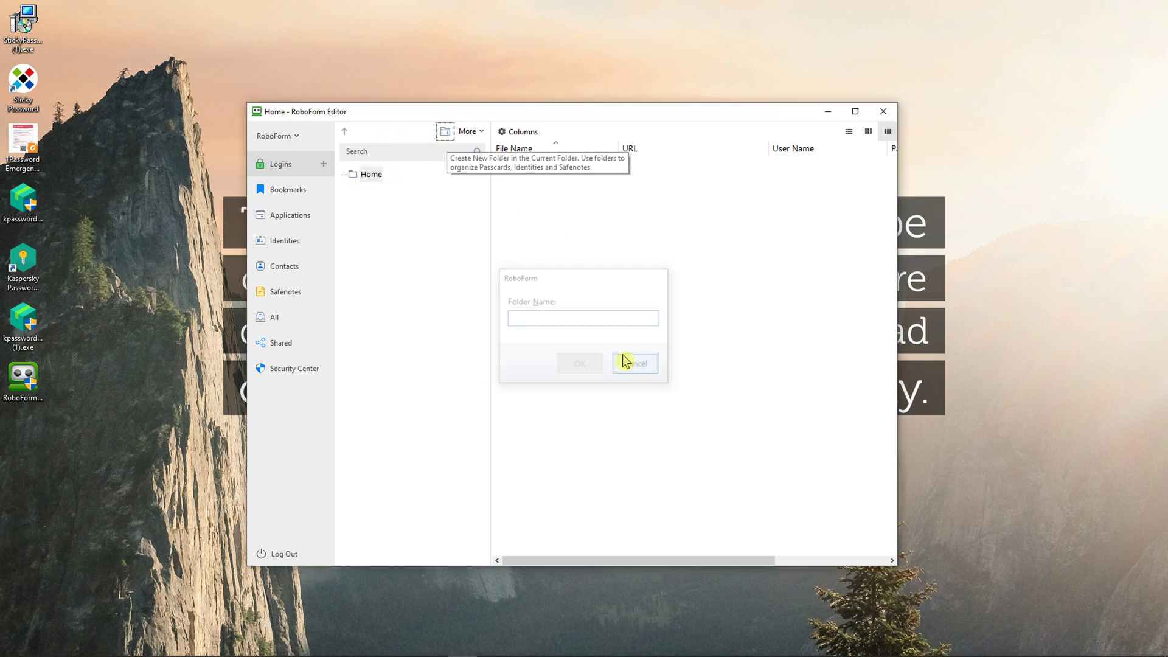
click(324, 165)
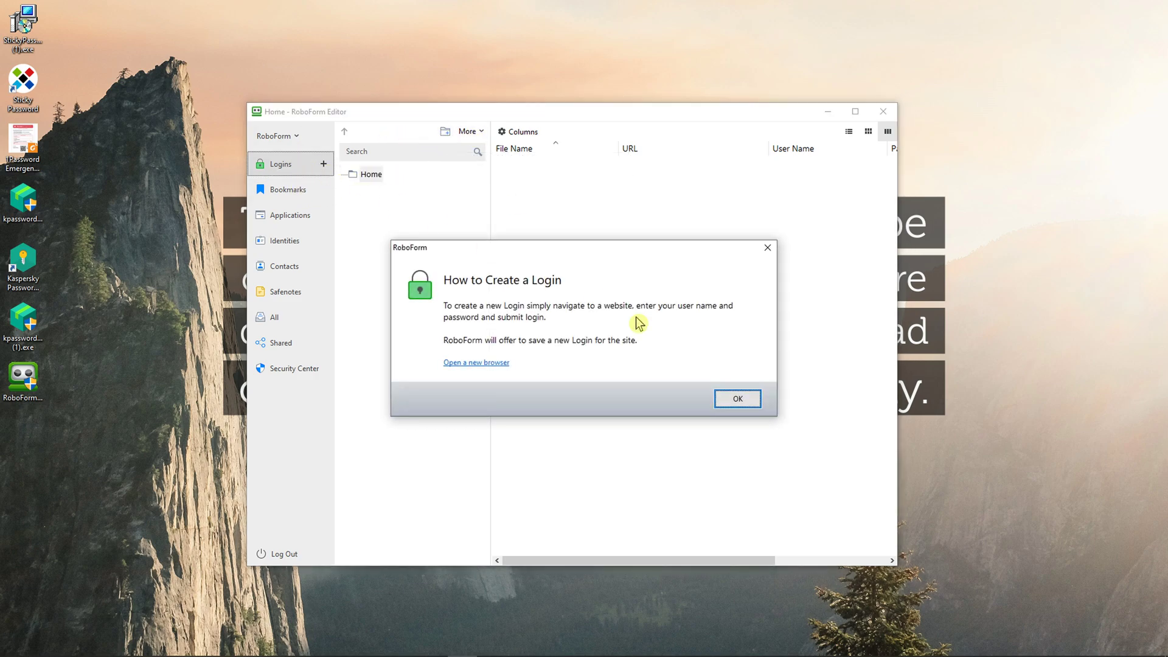
click(733, 396)
click(290, 137)
mouse_move(298, 155)
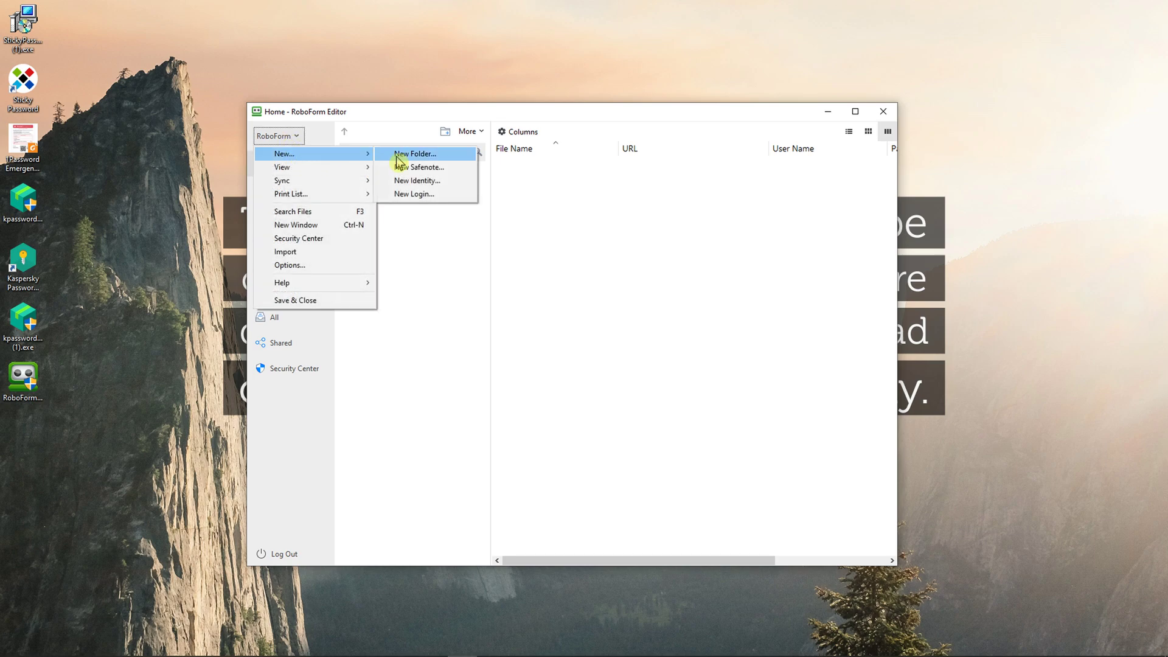
click(427, 194)
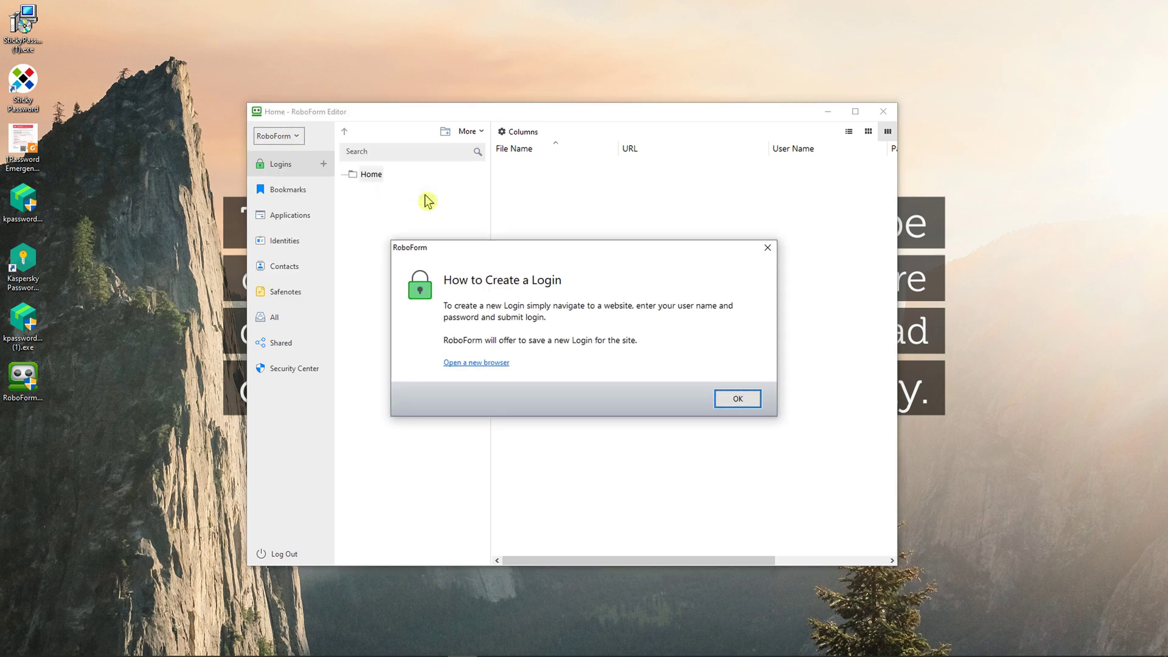
click(733, 400)
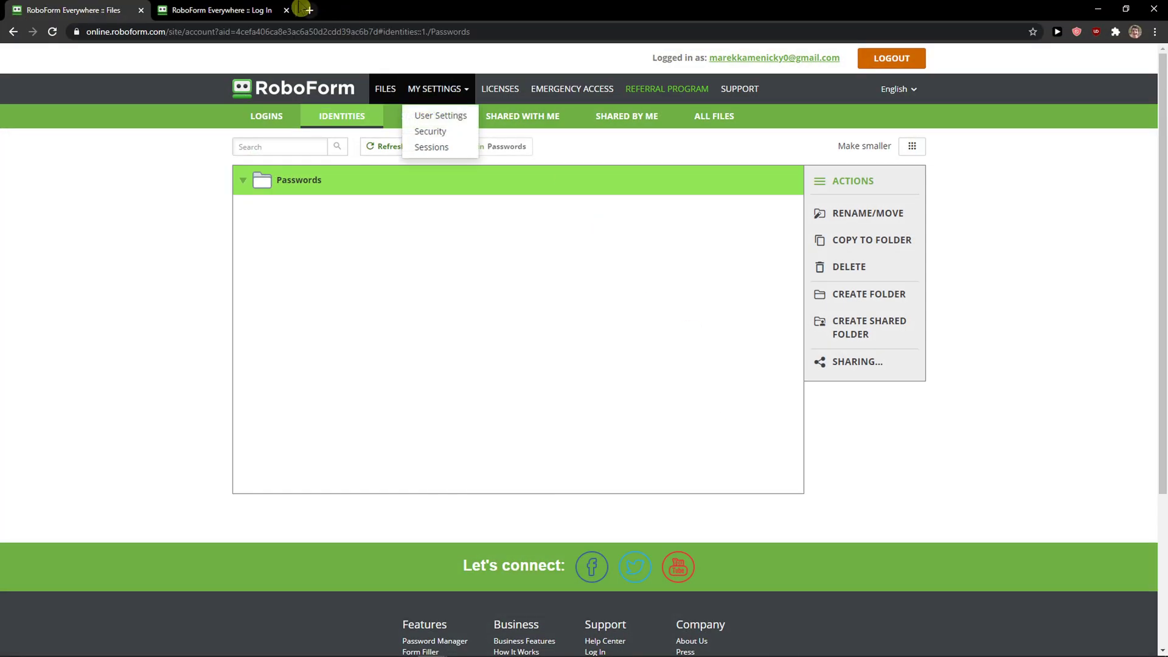
Step: Load facebook.com in a new tab, getting past the site blocker page
click(310, 10)
text(facebook.com)
key(Return)
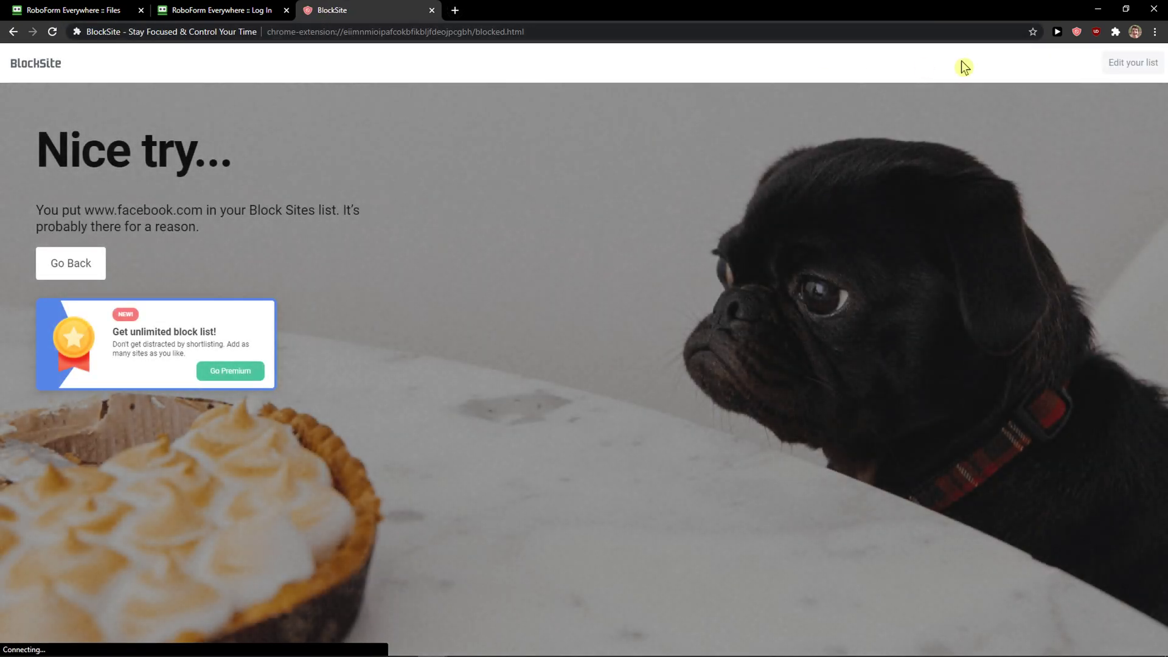
click(1076, 32)
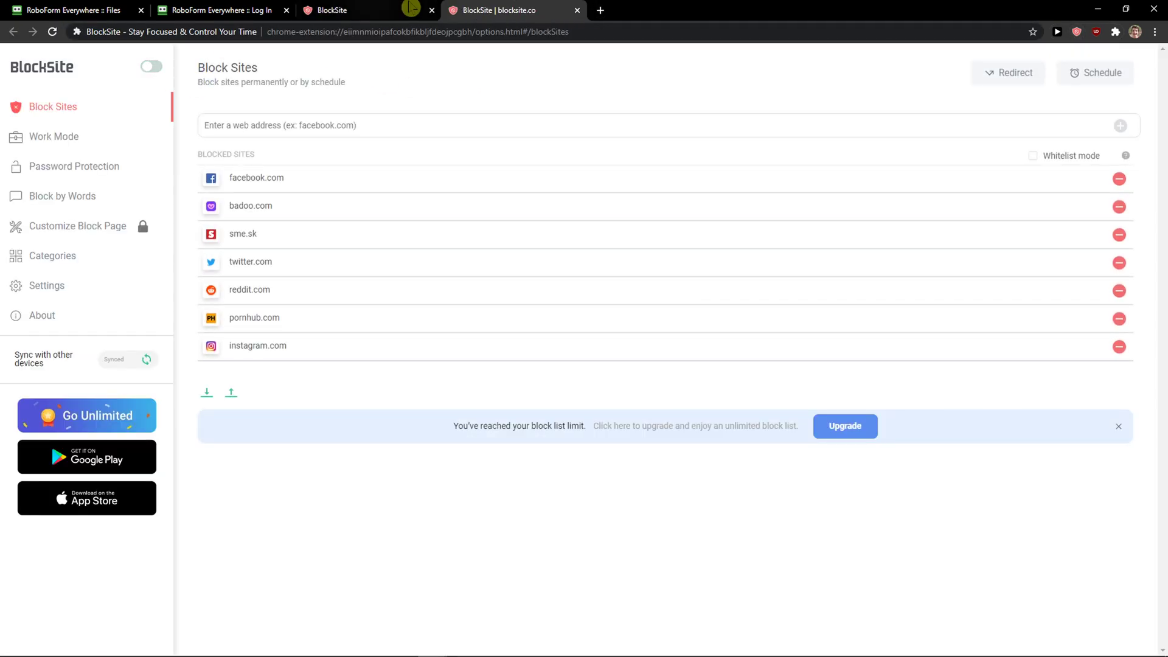
click(398, 10)
text(facebook.com)
key(Return)
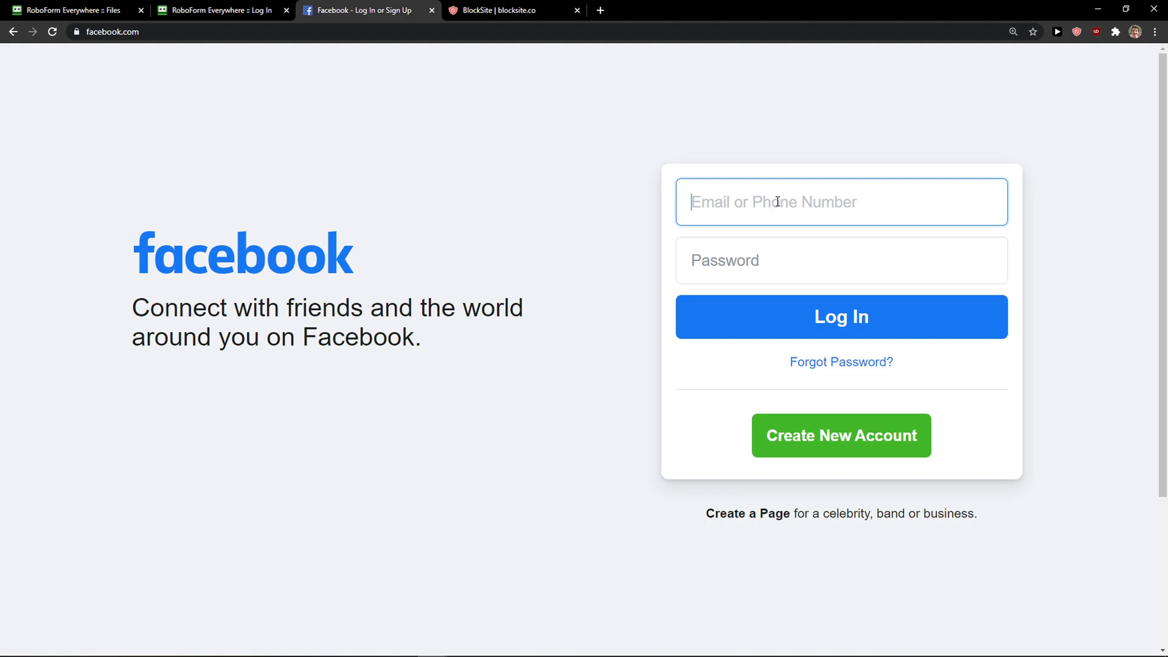
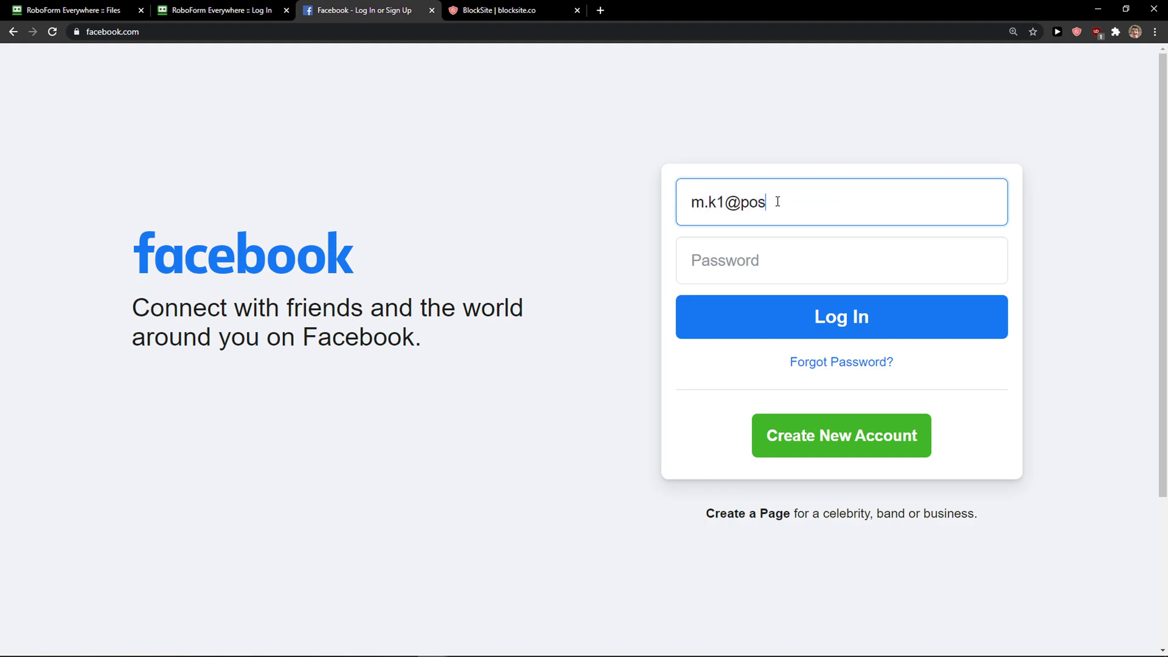
Step: Sign in to Facebook with the account e-mail and password and save the login in RoboForm
key(Tab)
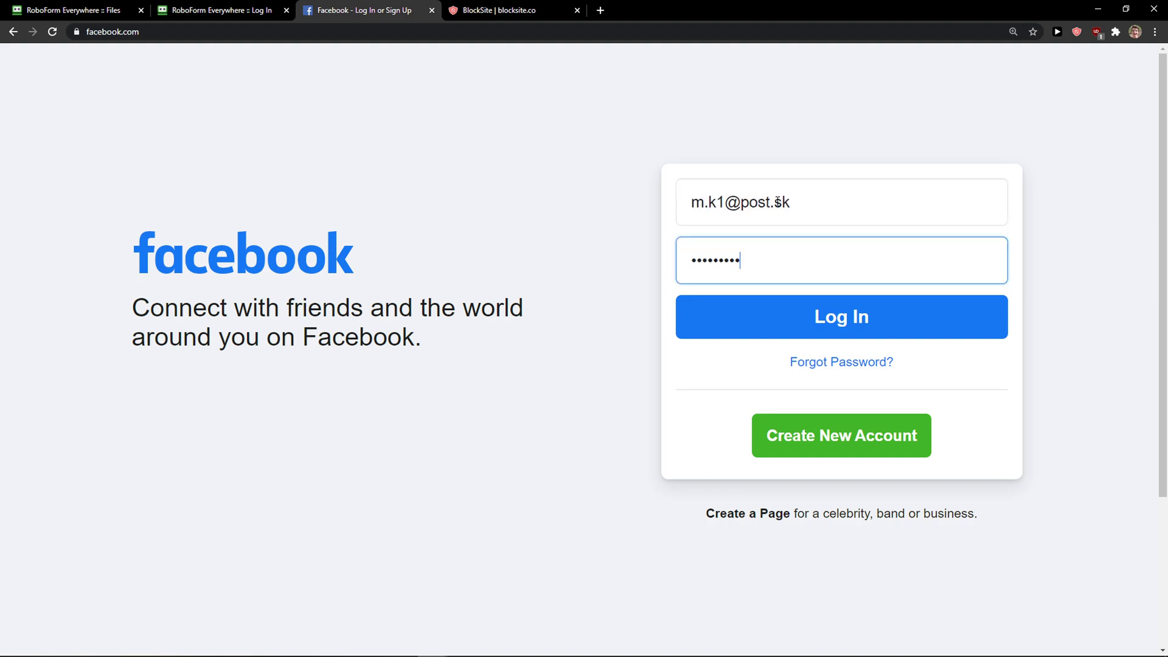
key(ctrl+a)
text(p)
click(919, 328)
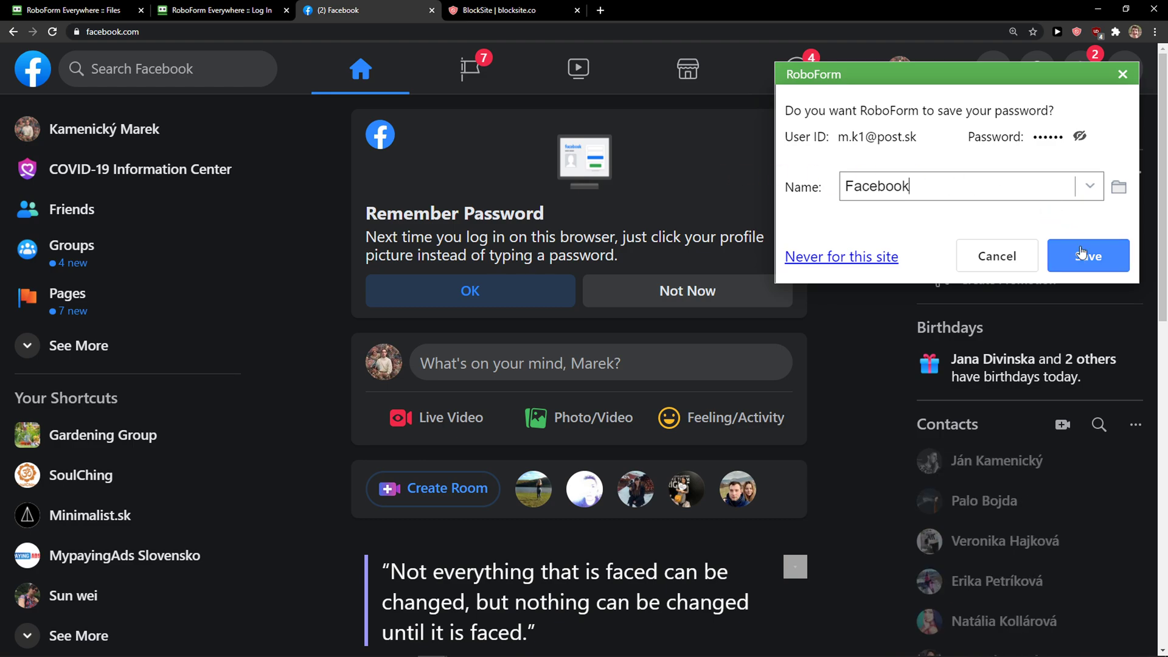
click(1088, 256)
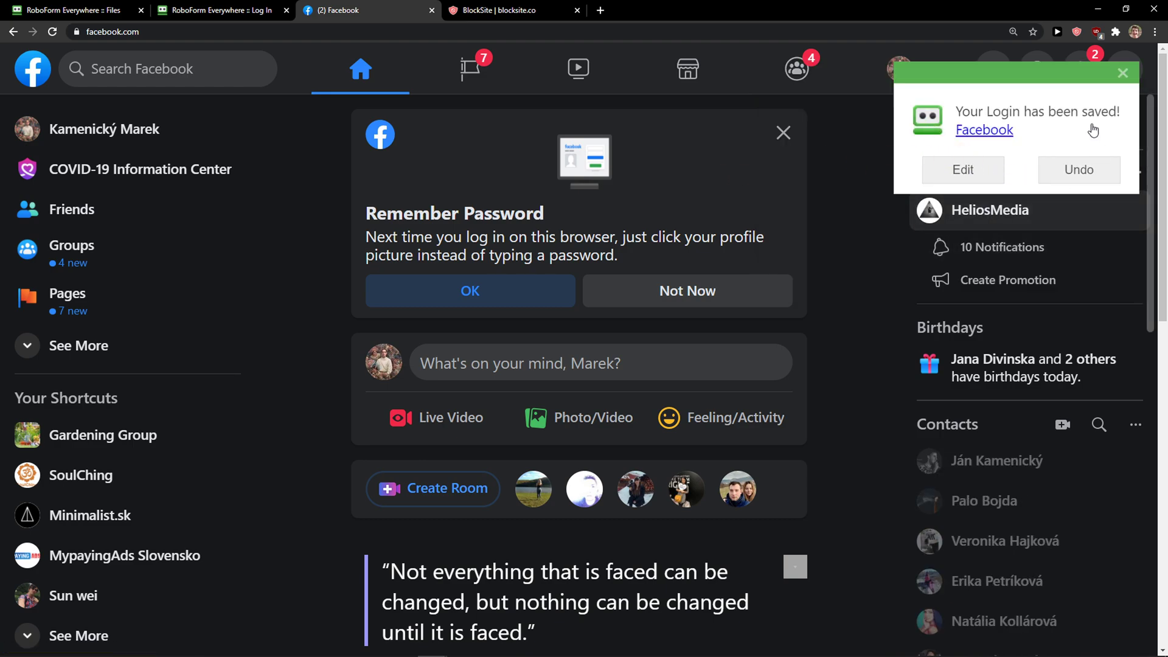
Step: Move the saved Facebook login into the Passwords folder in RoboForm Editor
click(1122, 73)
click(1110, 11)
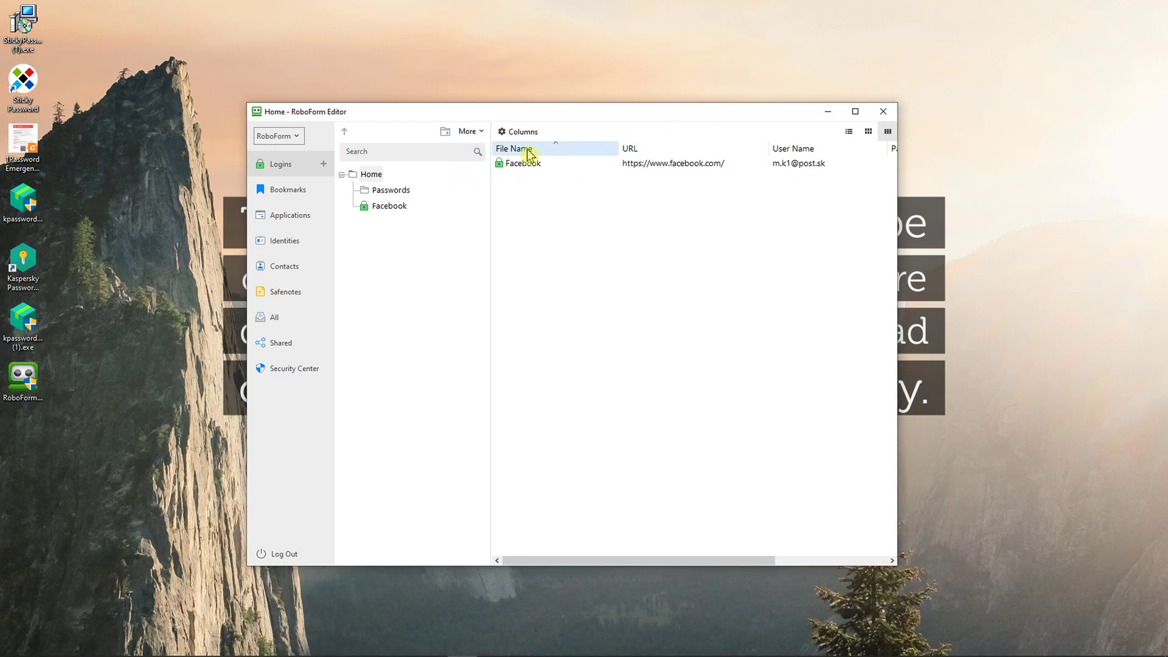
click(406, 190)
click(390, 206)
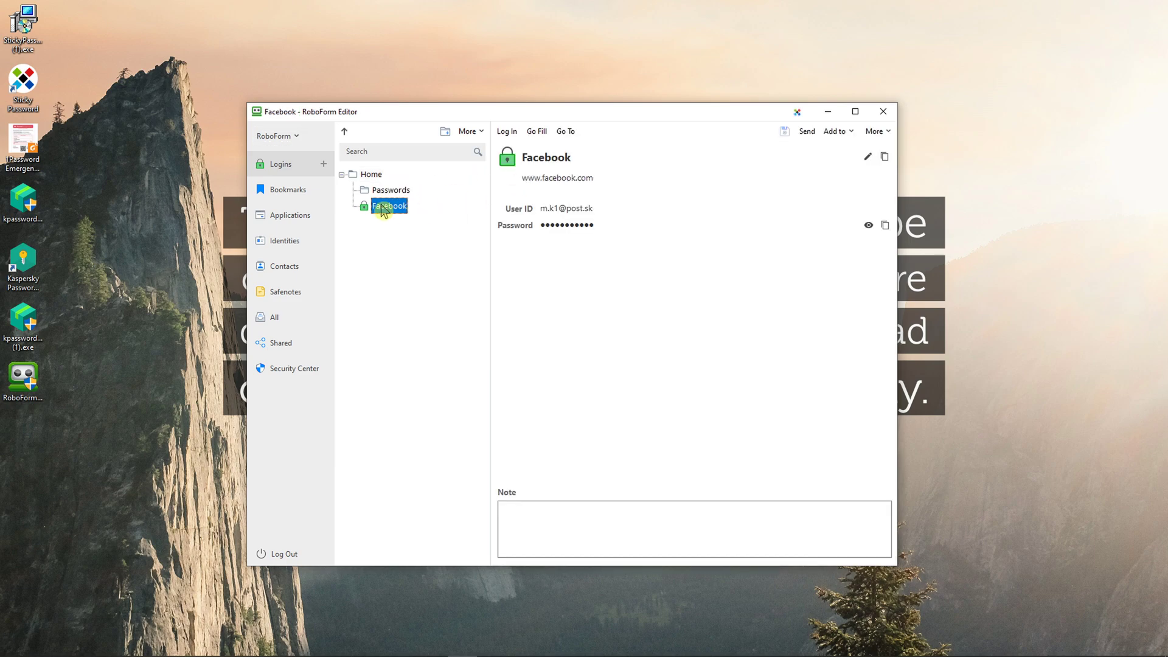
drag(388, 207, 364, 192)
click(658, 374)
Step: Browse the Bookmarks, Identities and Applications sections, then go to Contacts
click(292, 188)
click(286, 239)
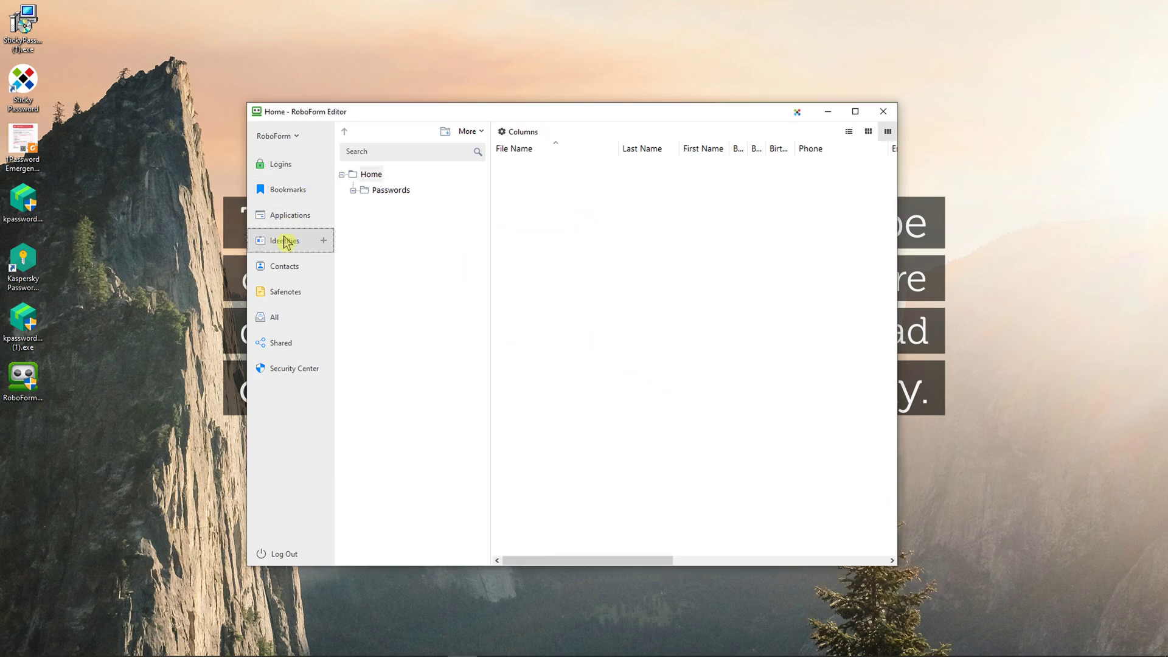
click(286, 217)
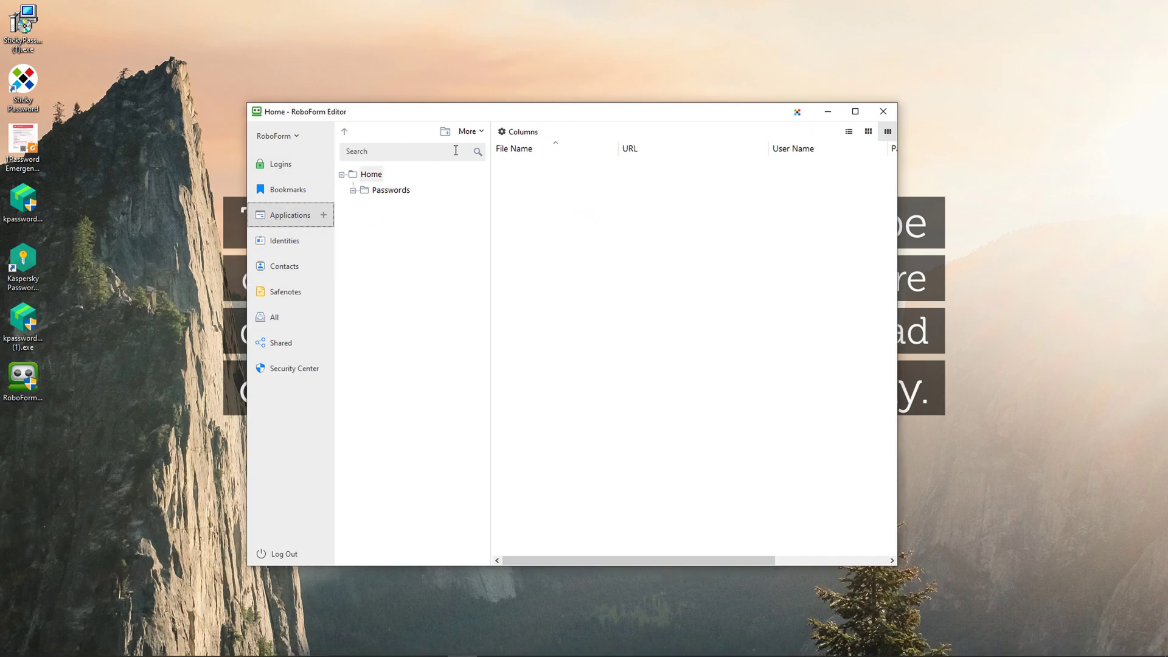
click(298, 136)
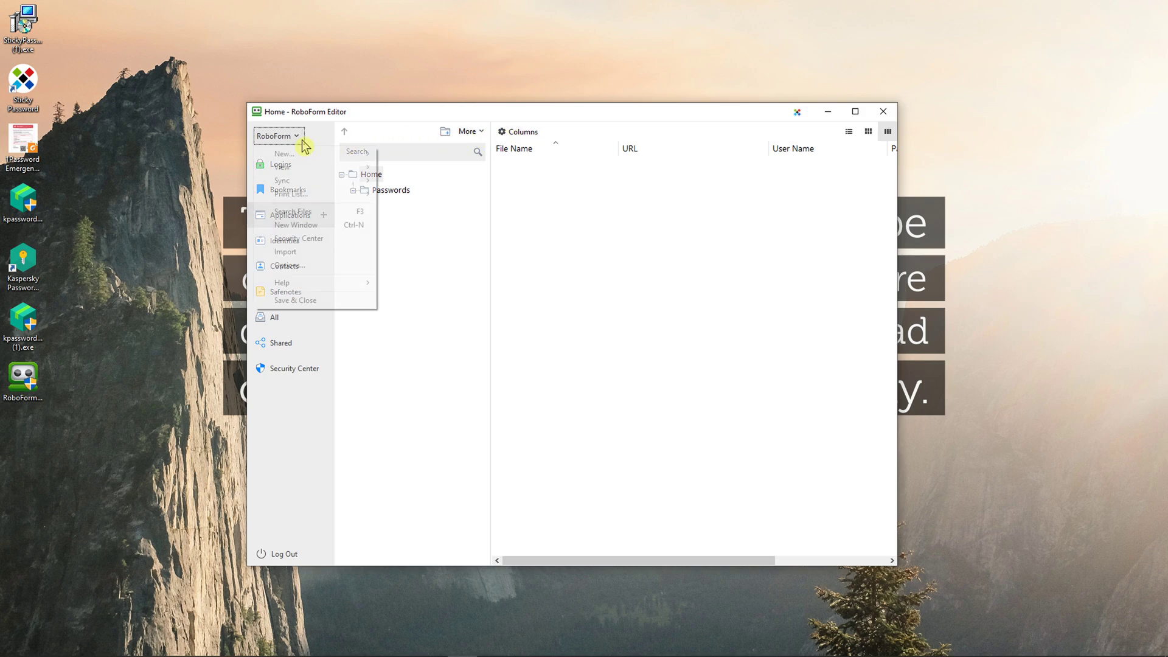
click(371, 174)
click(471, 131)
click(392, 176)
click(294, 242)
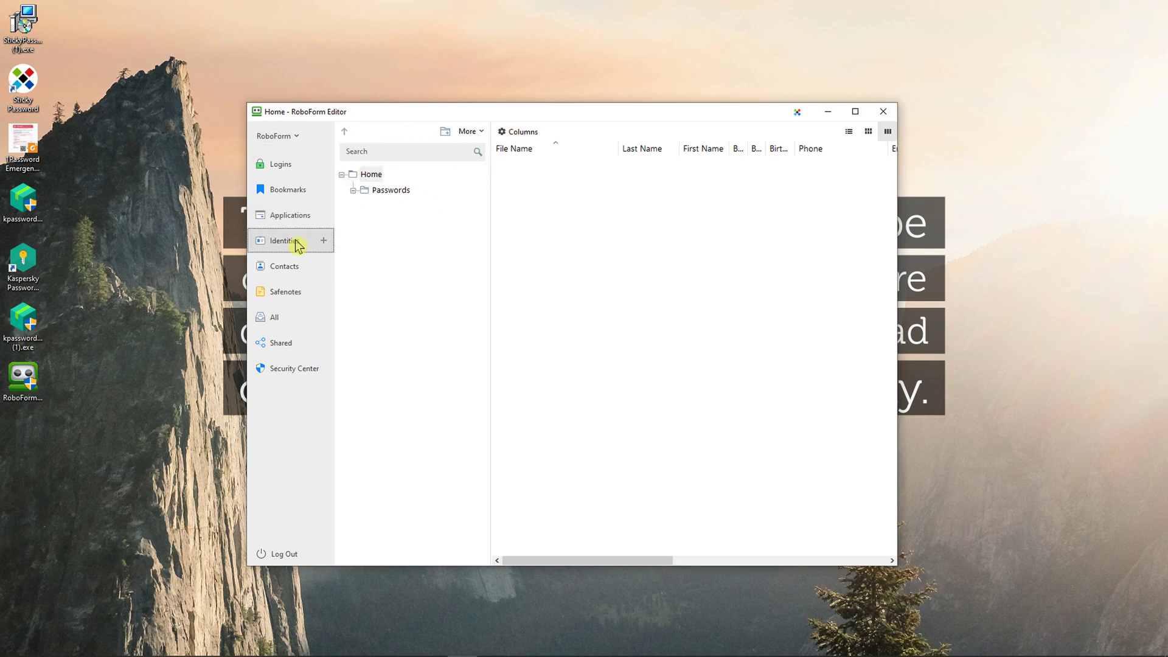
click(294, 267)
Step: Cancel a first new contact, check the application password help, then return to Contacts
click(325, 265)
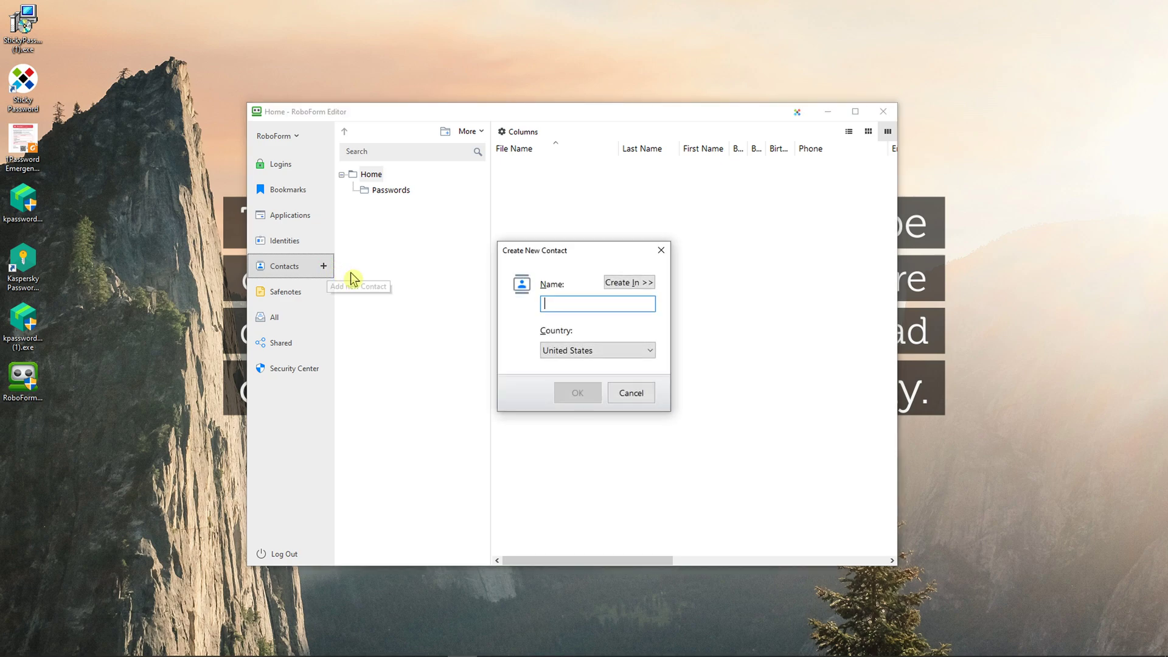
click(610, 389)
click(323, 215)
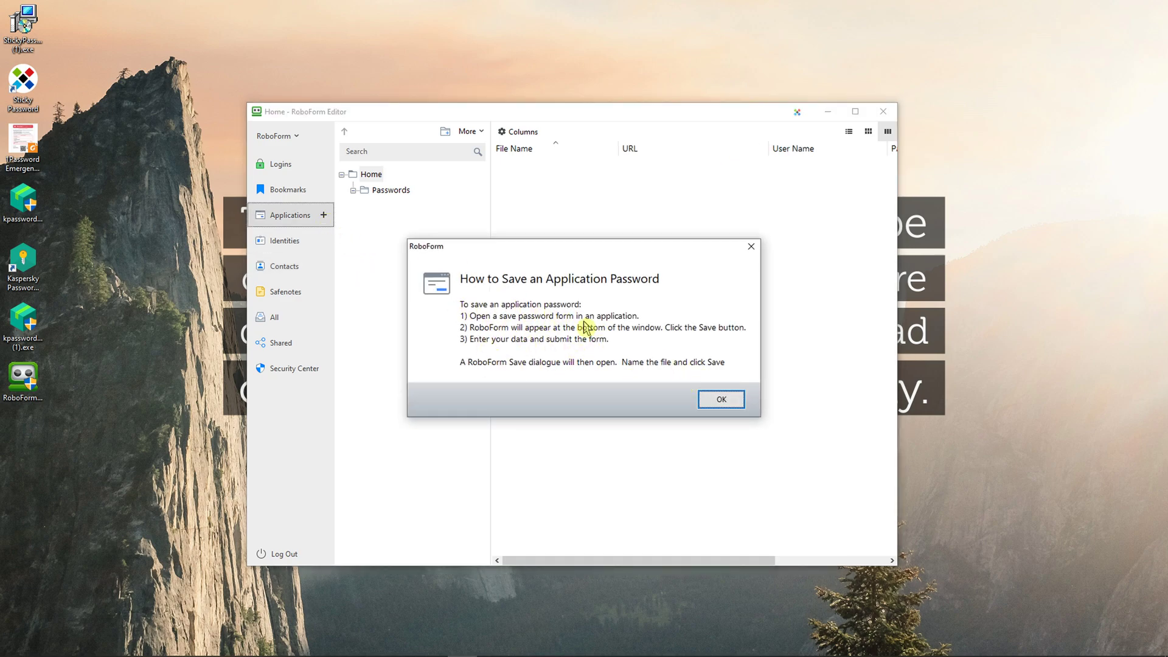
click(720, 400)
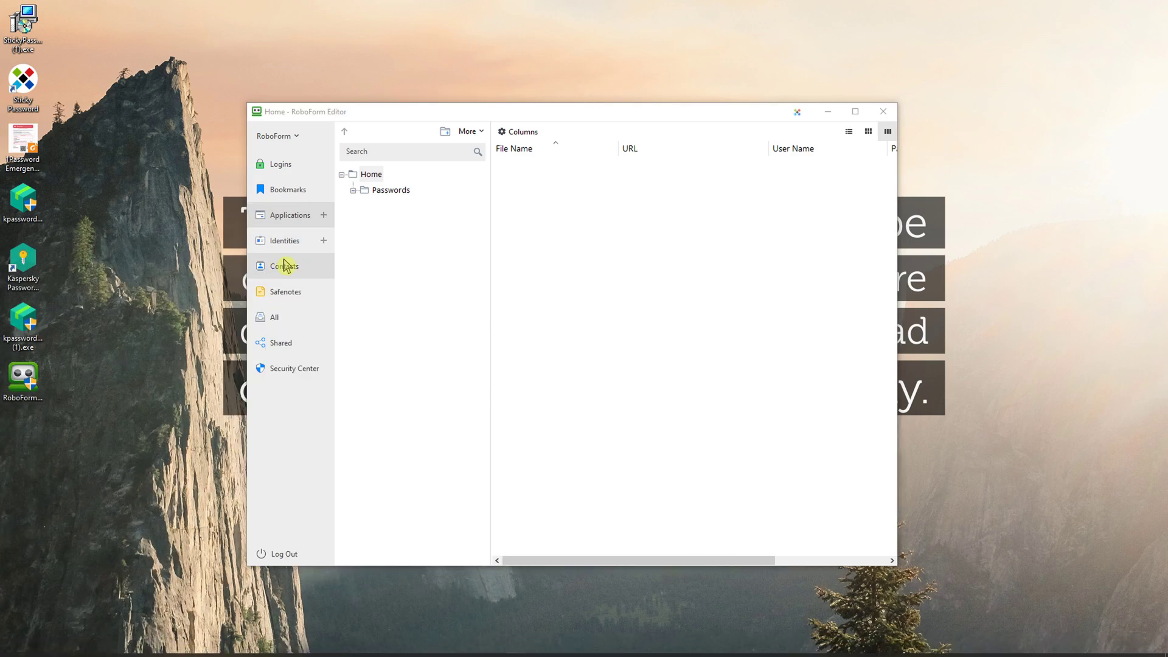
click(295, 268)
Step: Create a contact under the owner's name with country United States, then reopen it
click(324, 268)
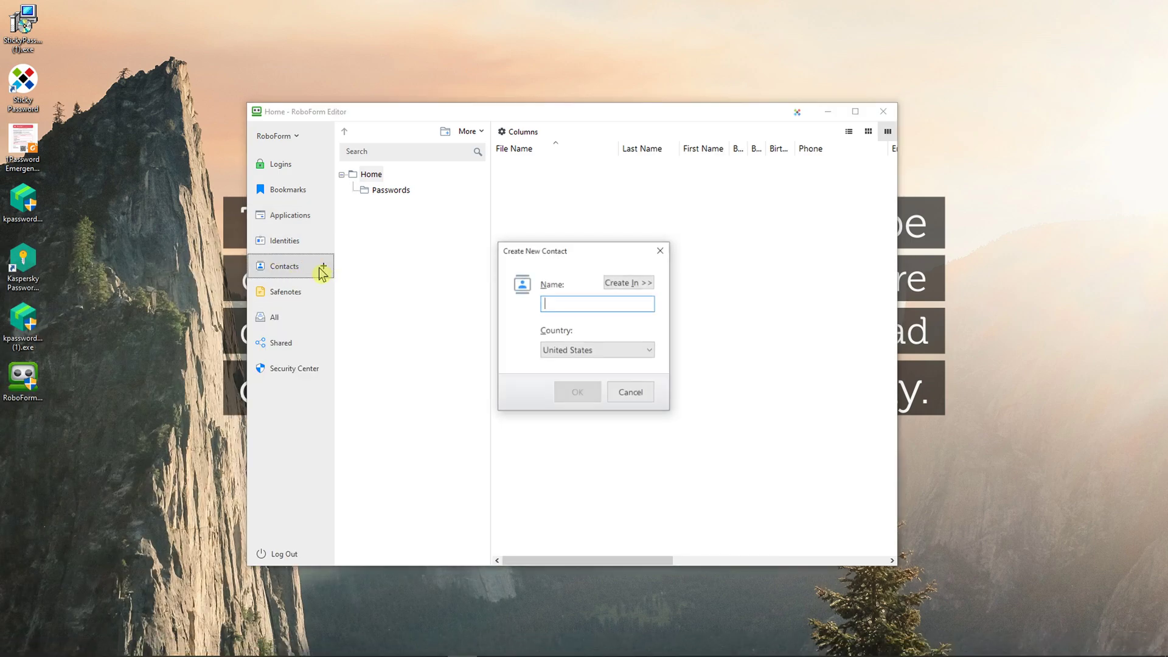
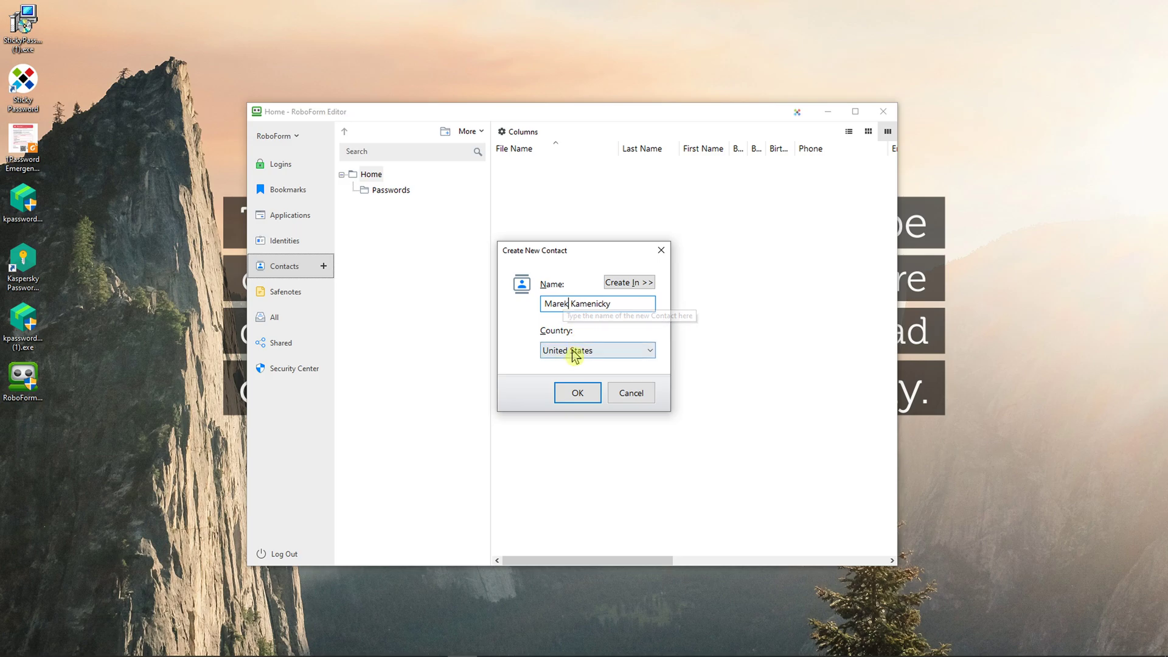
click(576, 392)
click(391, 190)
click(425, 206)
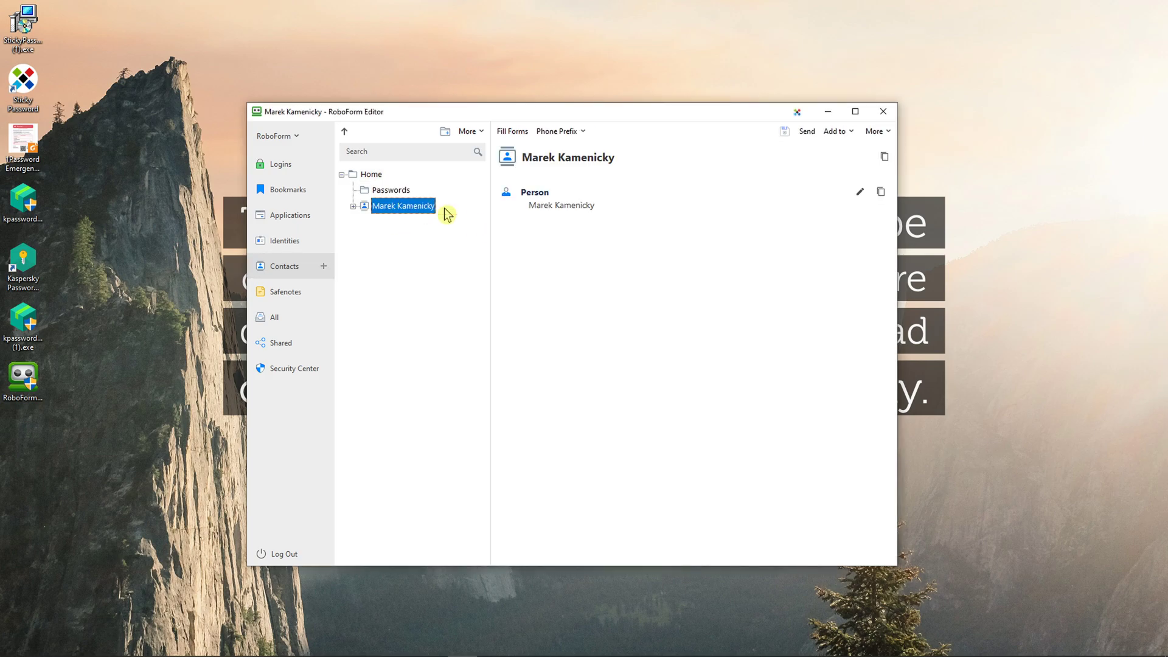
click(524, 209)
Step: Look through the Safenotes, All and Shared item lists
click(321, 292)
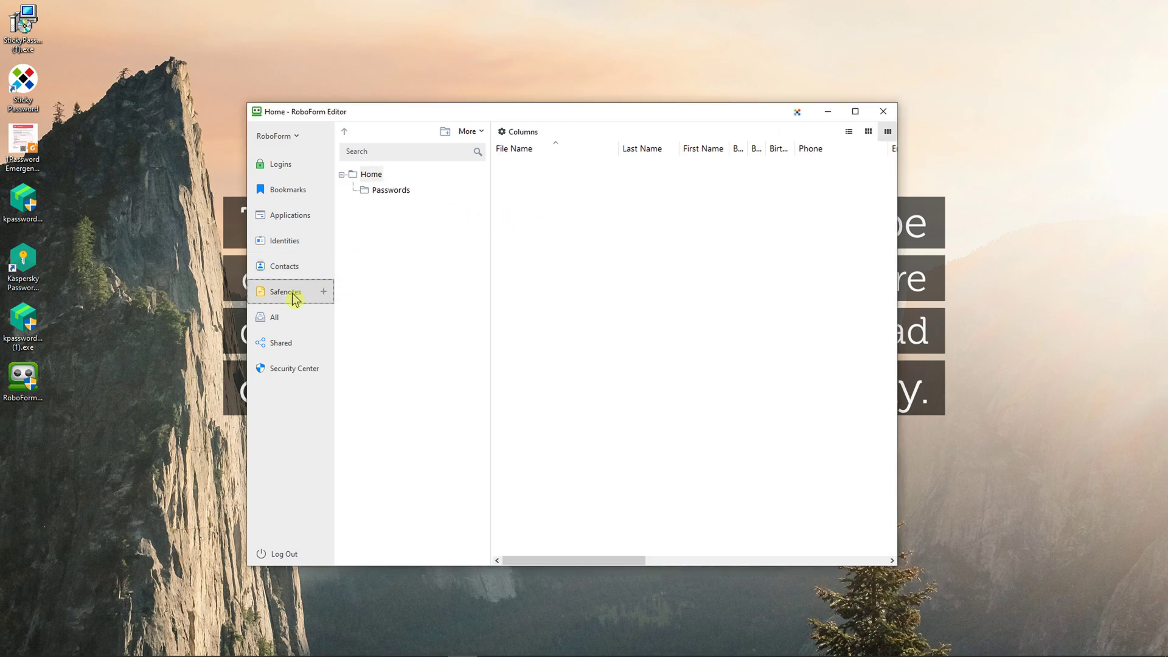
click(290, 324)
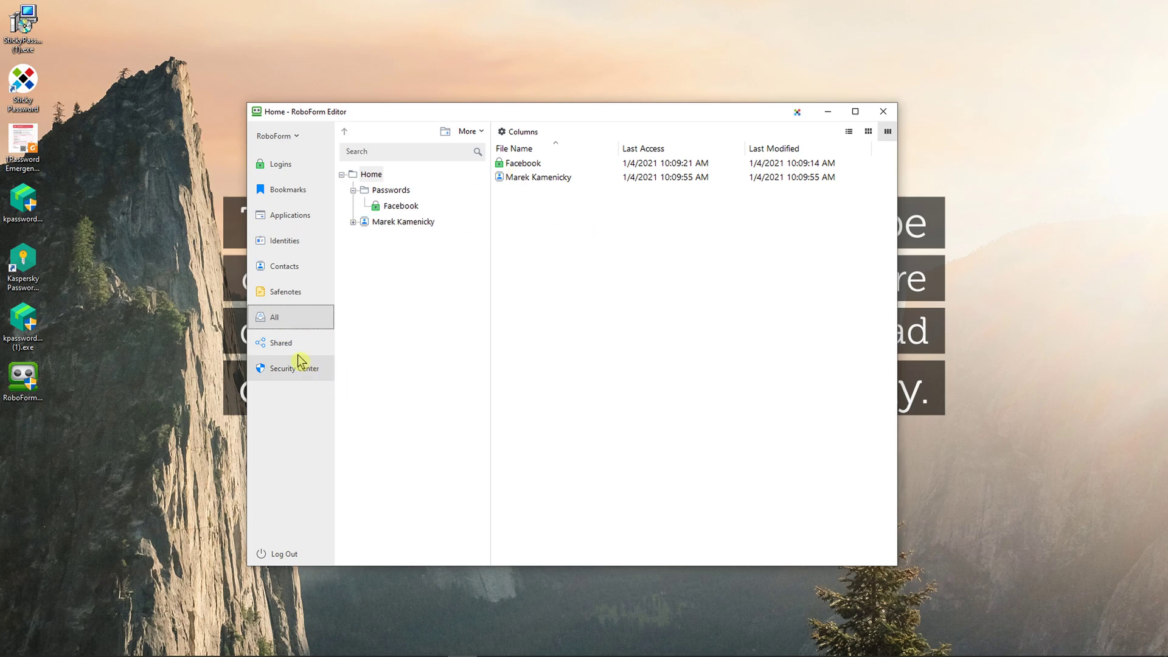
click(292, 344)
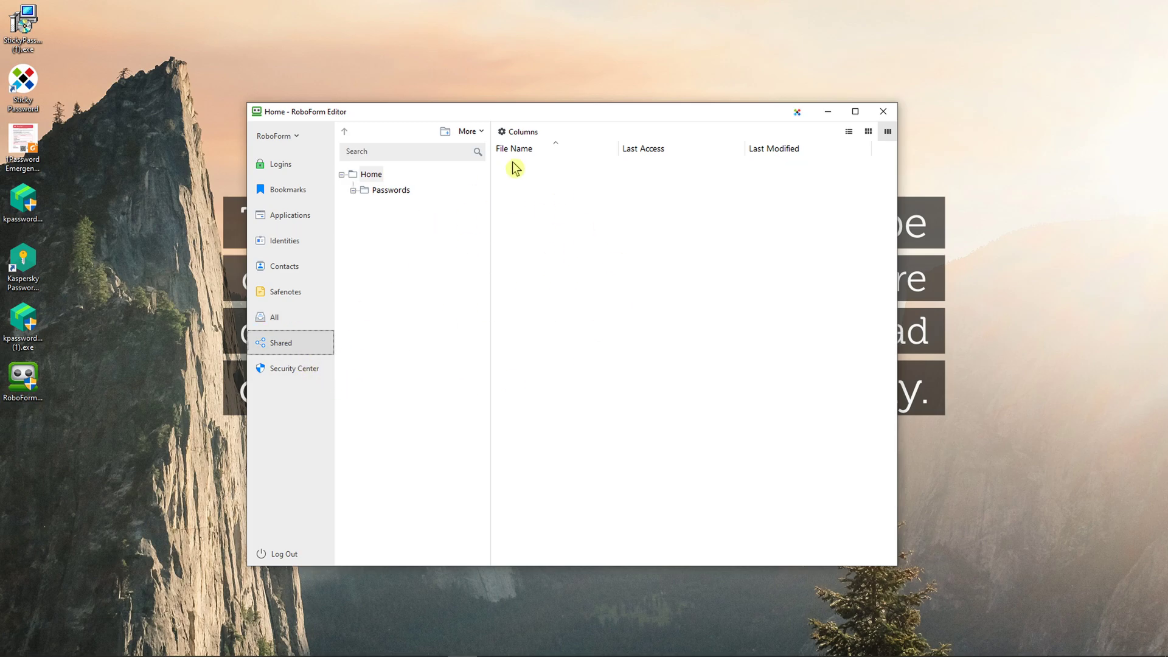
Step: Sign in to Steam with the account password and bring up RoboForm's tray menu
click(298, 136)
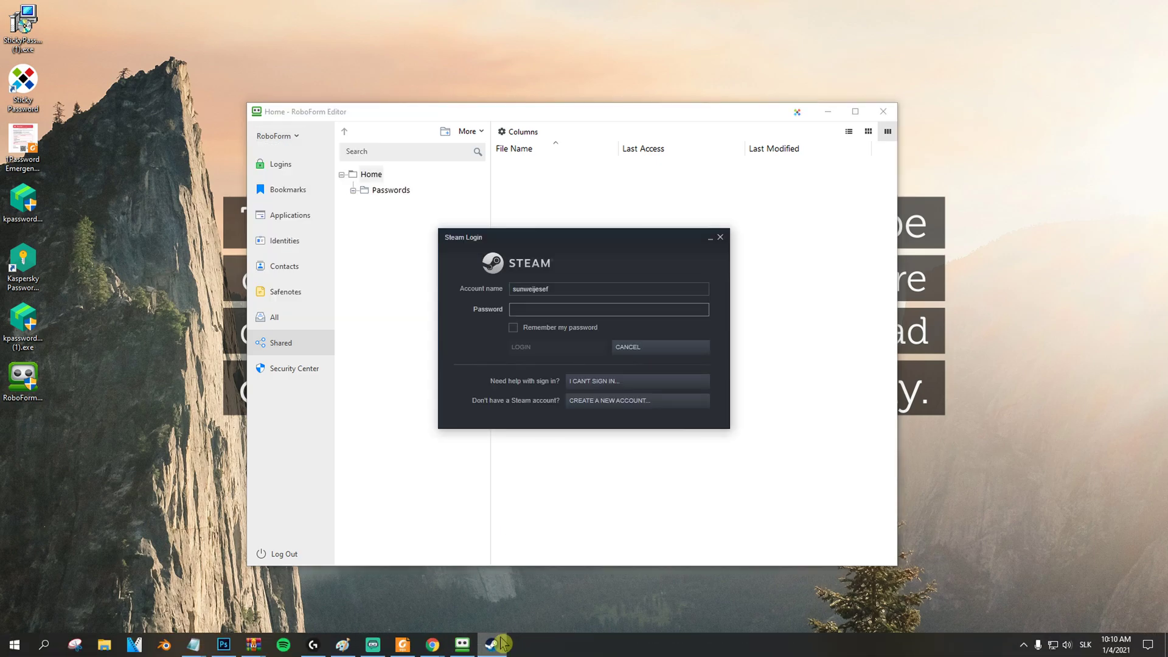
text(••)
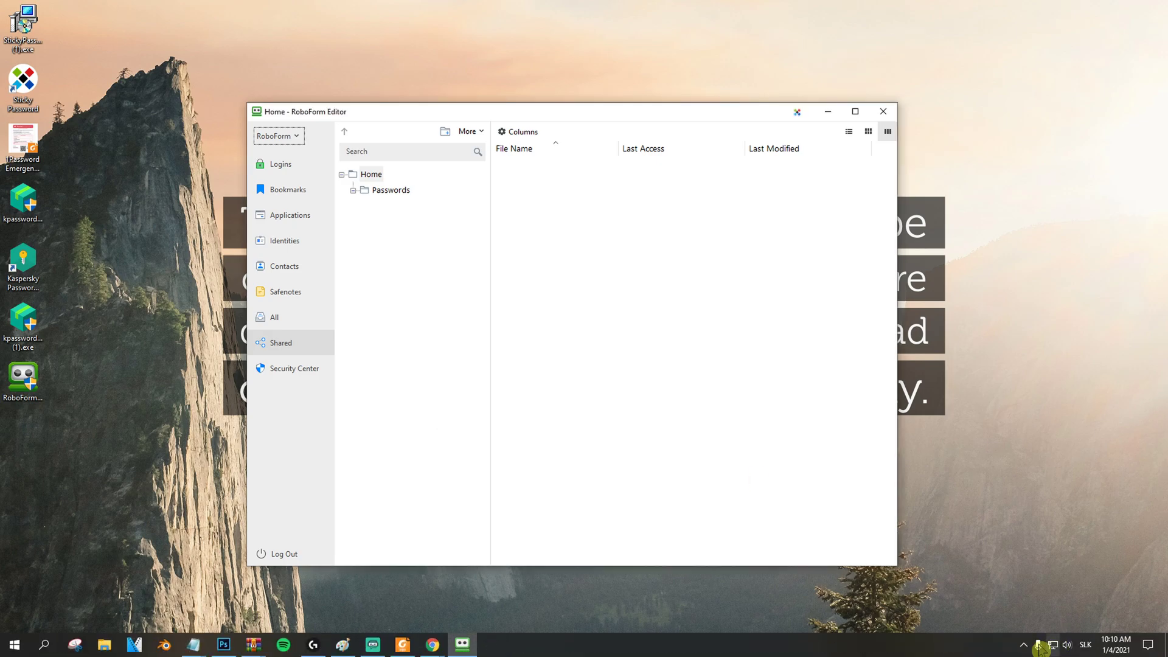
click(1024, 644)
right_click(1025, 615)
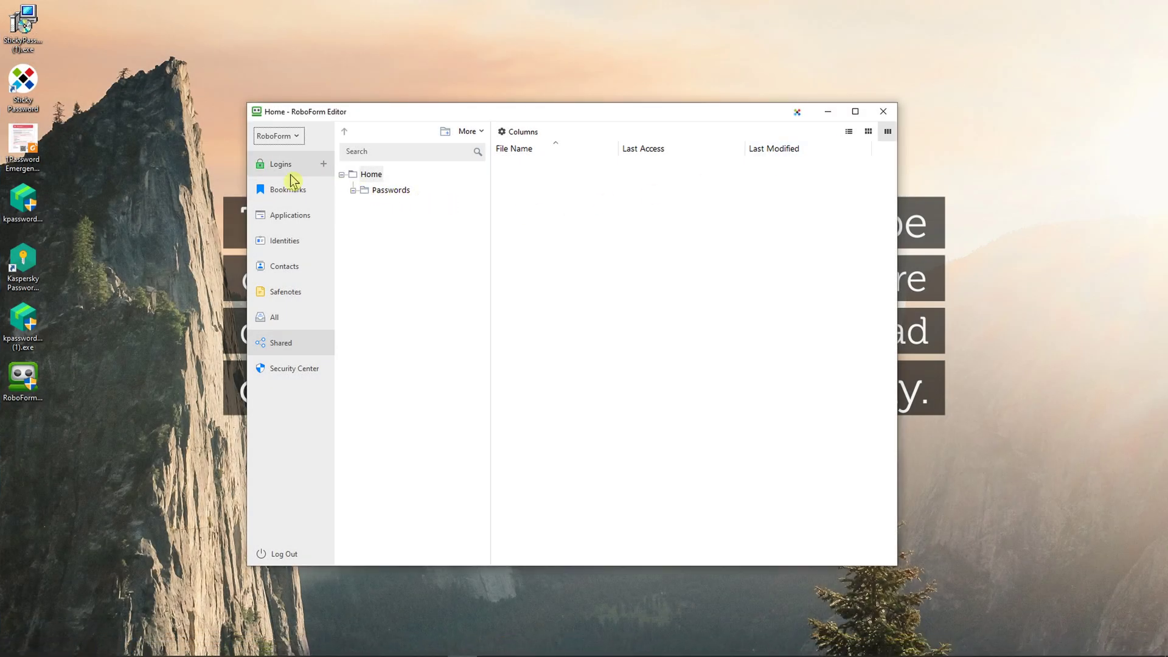
Step: Select the Facebook login in the Logins list and widen the window to show Passcard Note
click(292, 177)
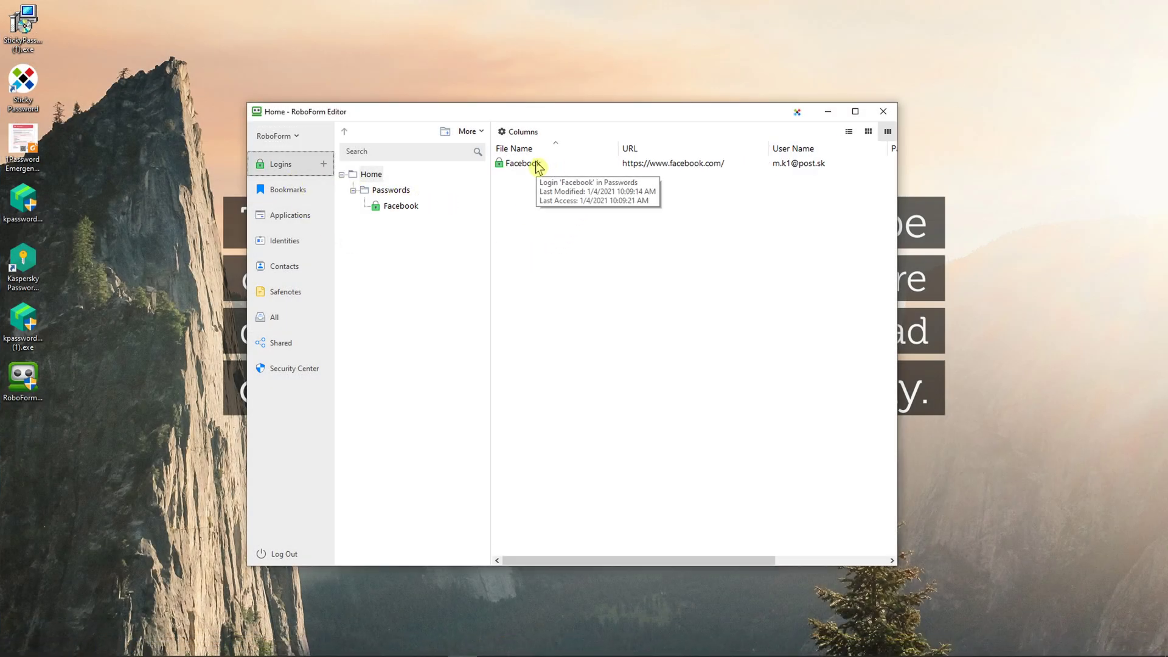
drag(565, 119, 613, 119)
click(569, 165)
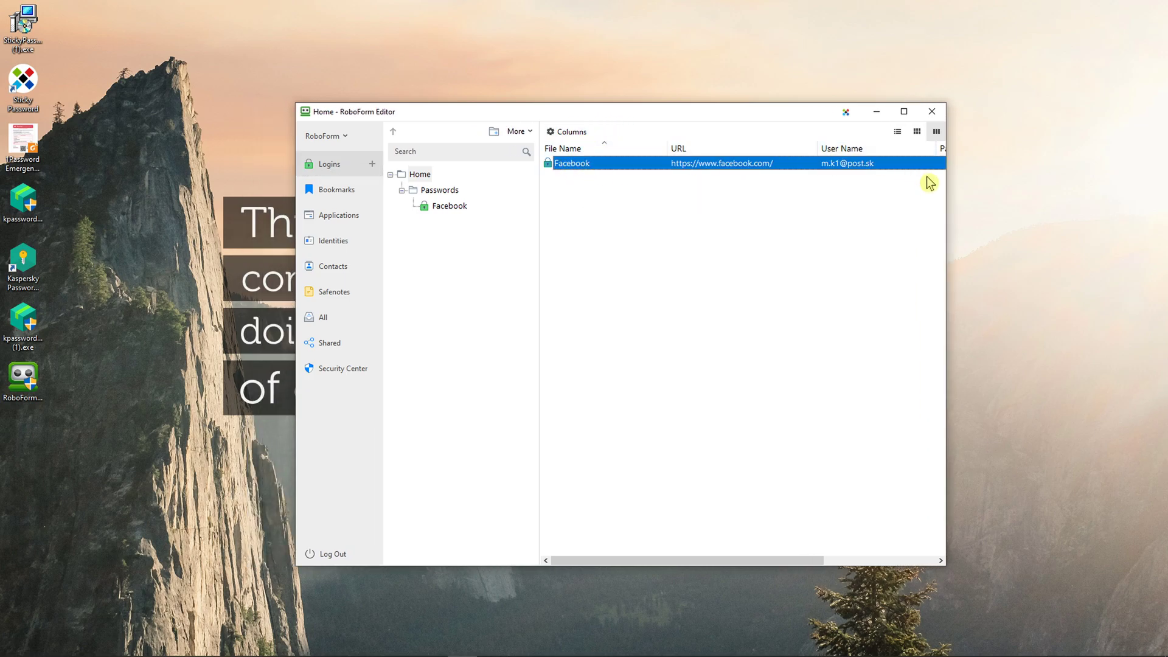
drag(948, 182, 1085, 182)
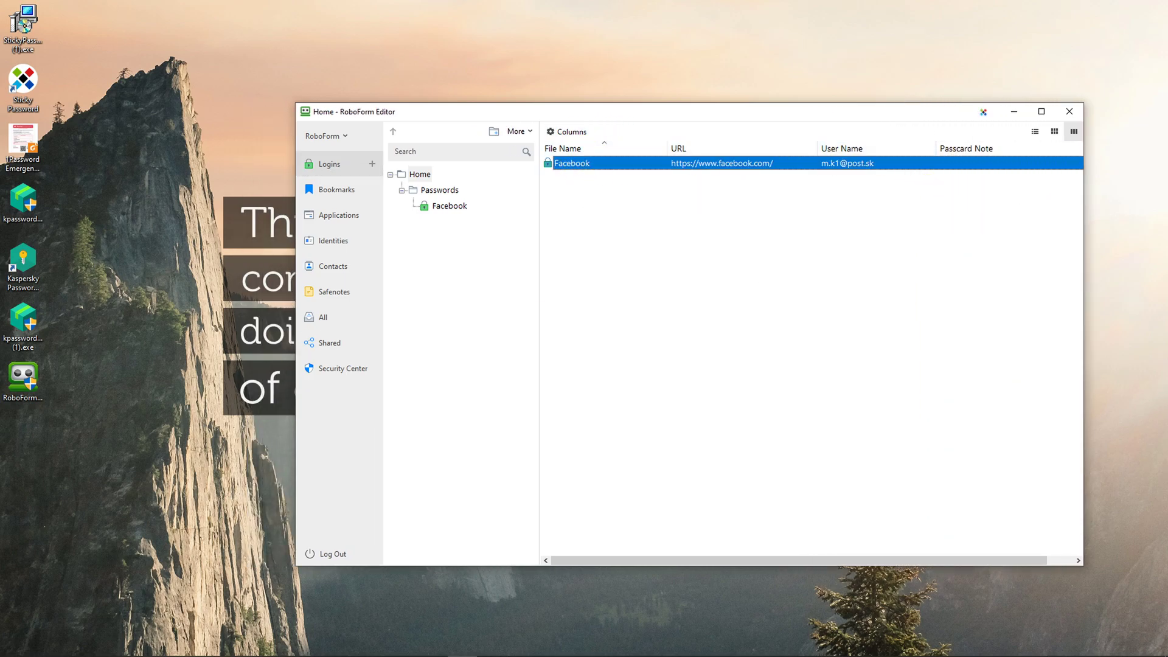